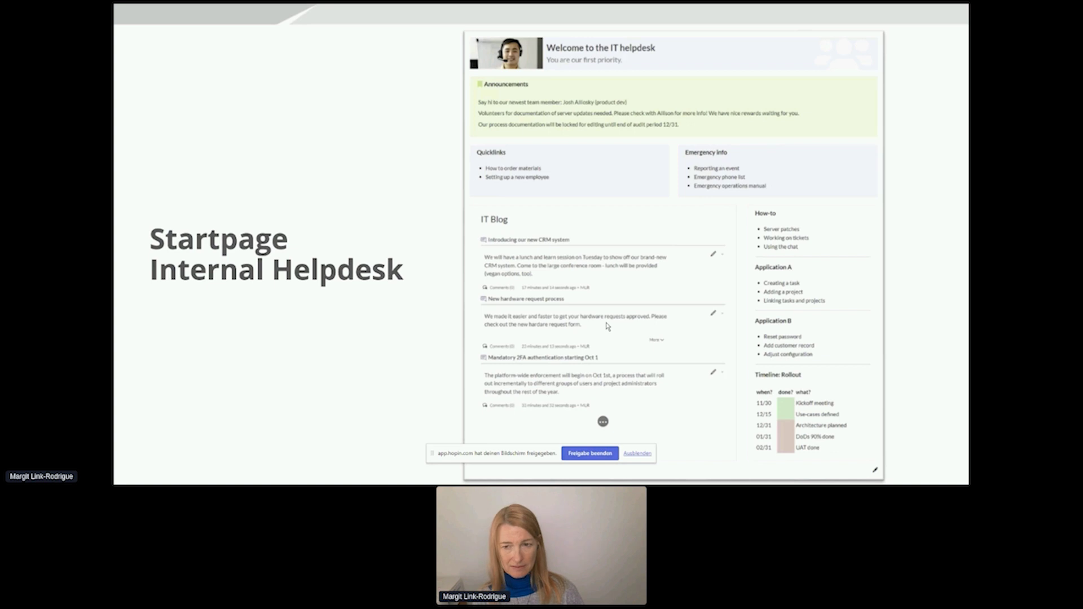
{"action": "key", "text": "Right"}
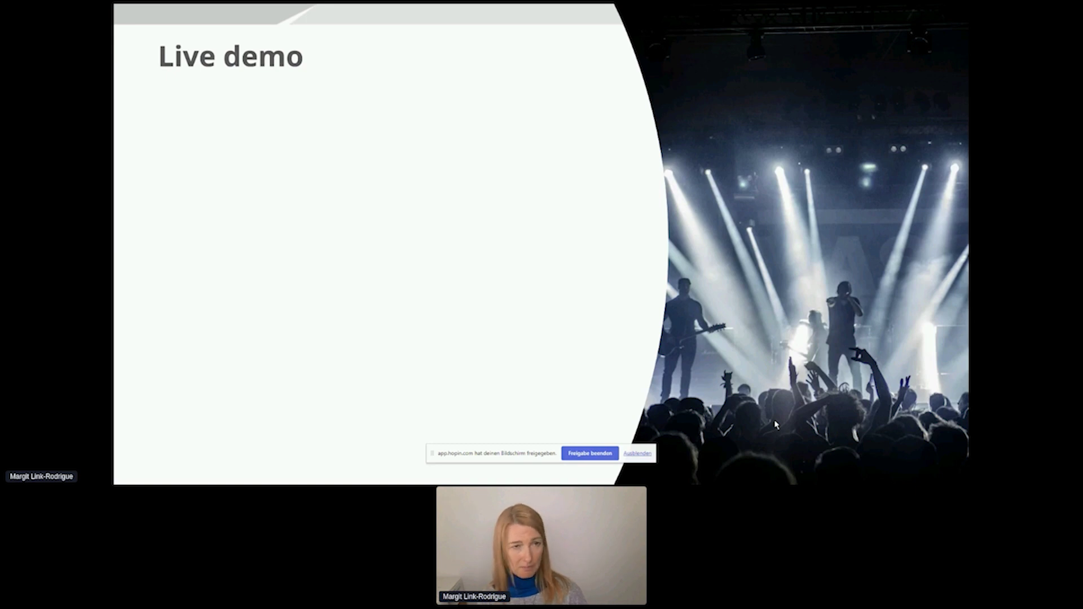
{"action": "key", "text": "Right"}
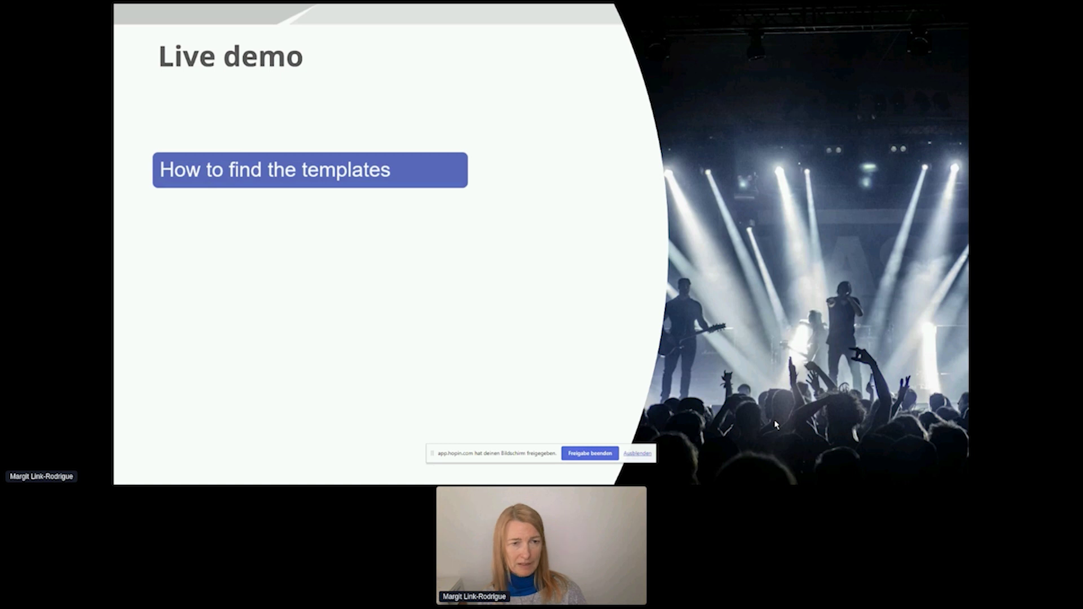
{"action": "key", "text": "Right"}
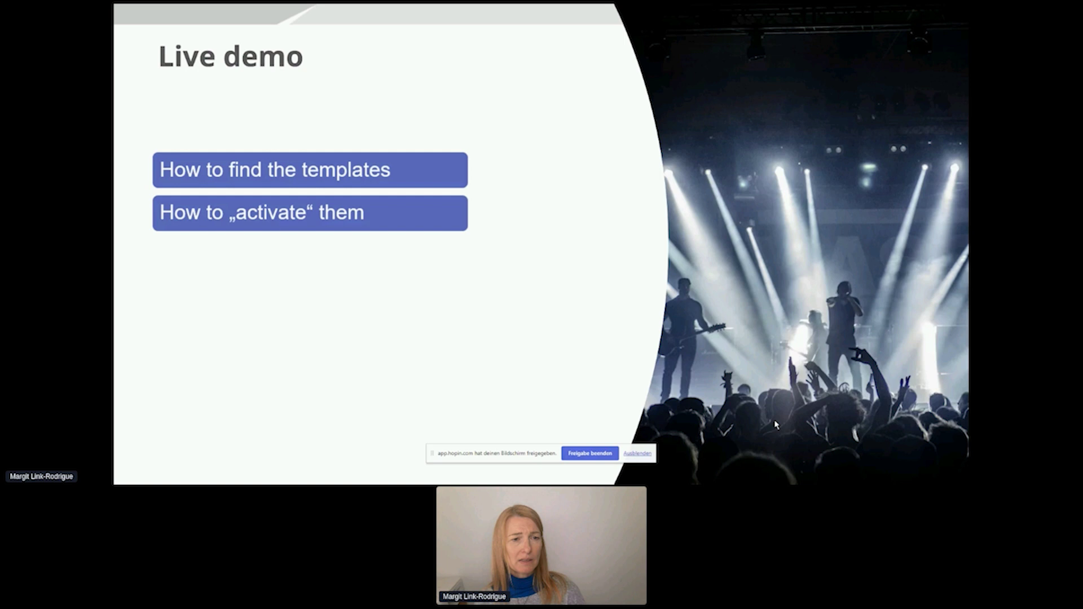
{"action": "key", "text": "Right"}
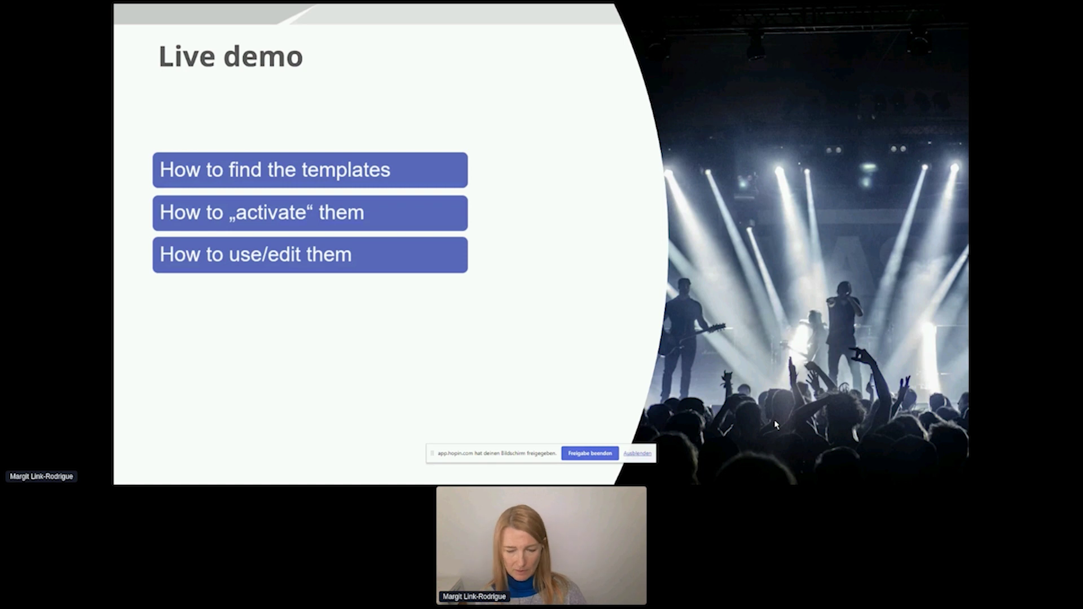
{"action": "key", "text": "Right"}
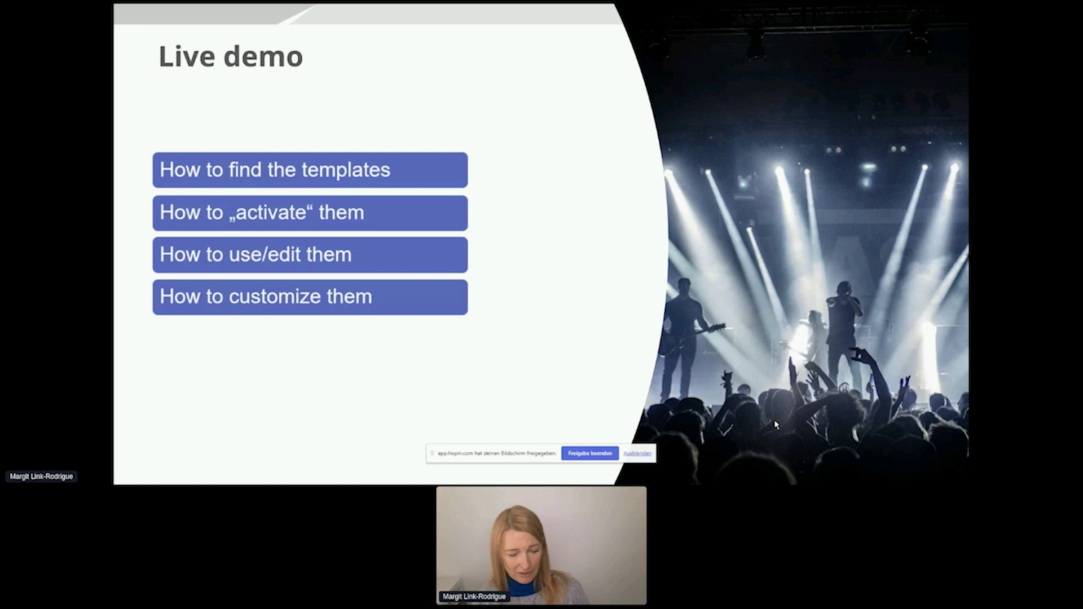
Step: End the slideshow, switch to the BlueSpice wiki, and use its search to open the Template:Startpage page
{"action": "key", "text": "Escape"}
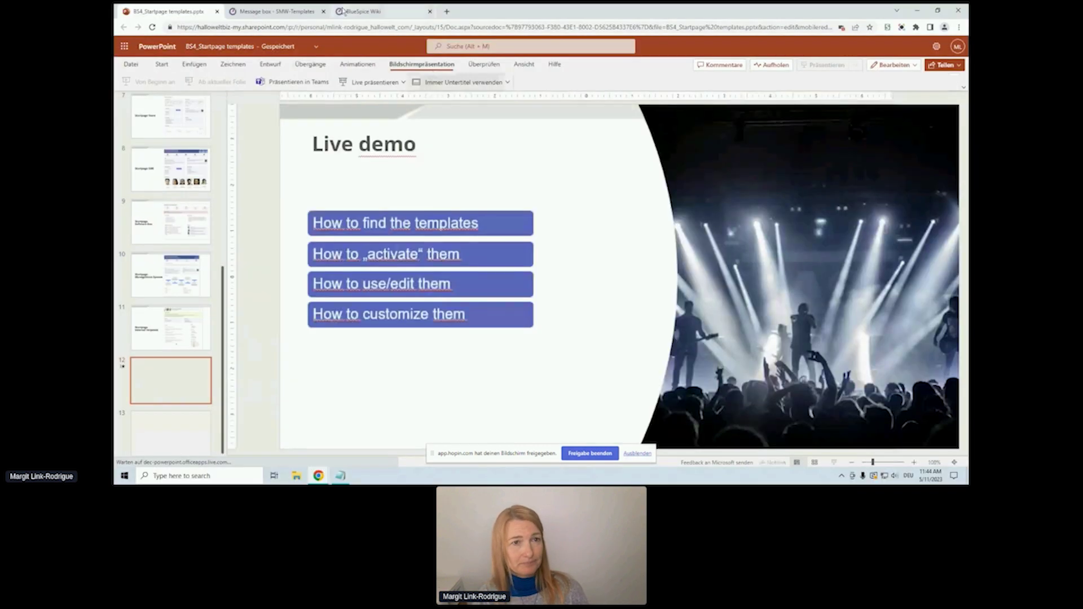
{"action": "key", "text": "ctrl+Tab"}
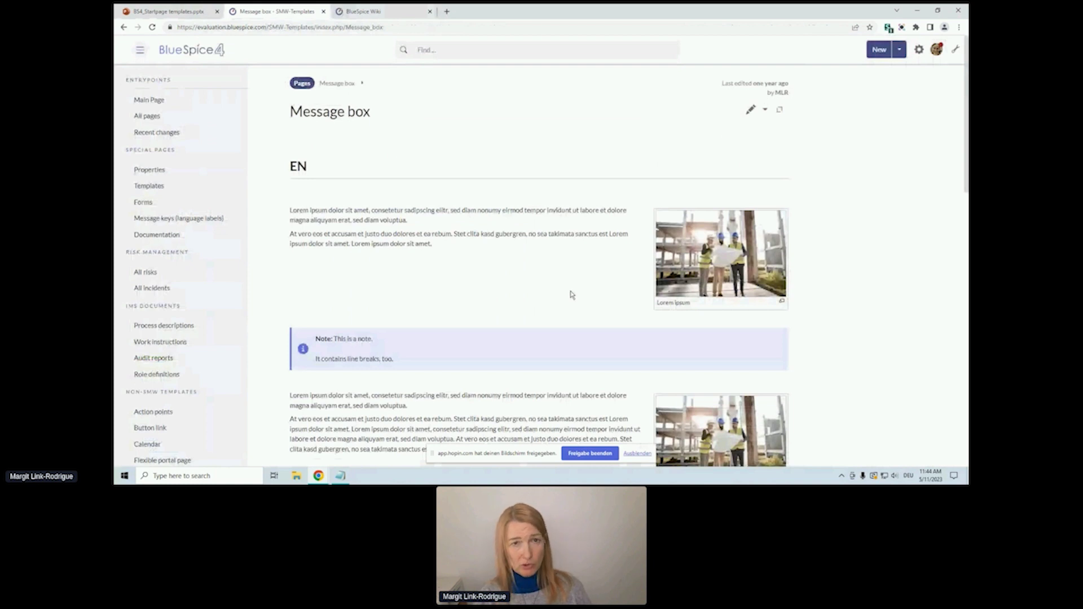
{"action": "left_click", "coordinate": [446, 52]}
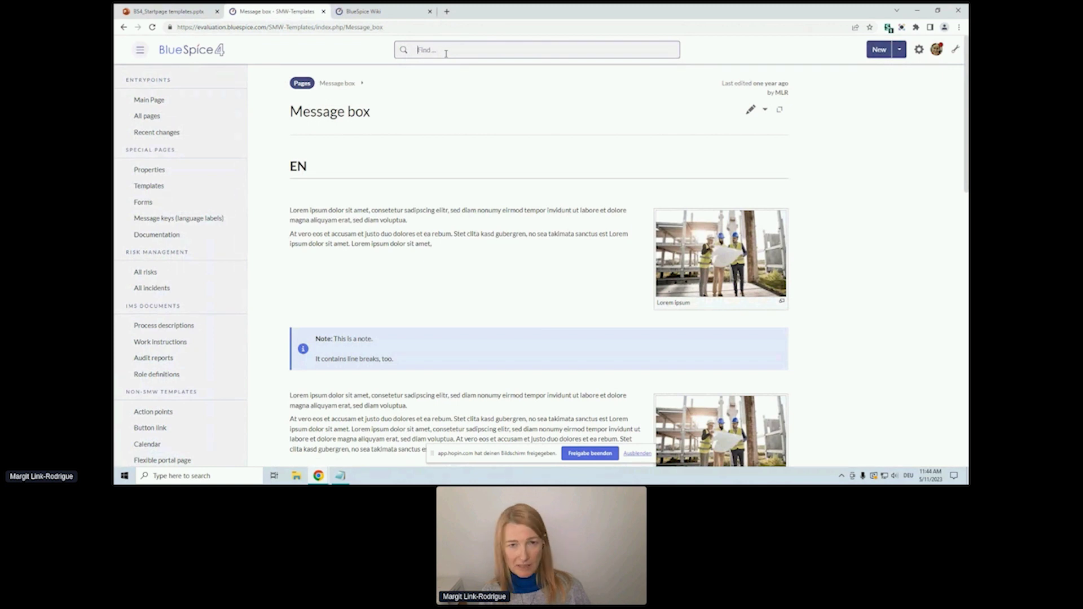
{"action": "type", "text": "Template:st"}
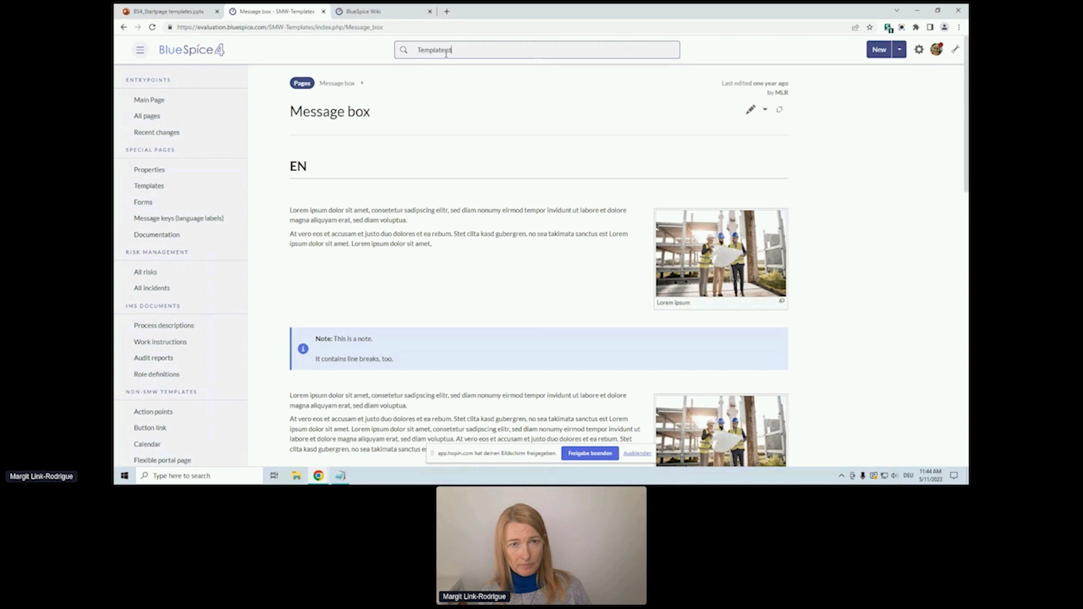
{"action": "type", "text": "arpage"}
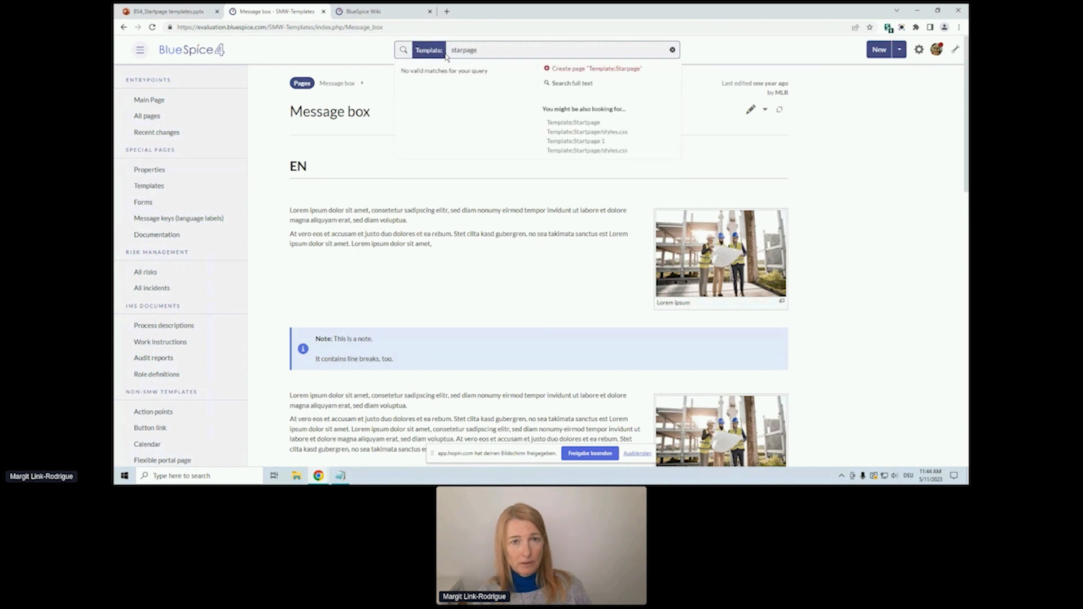
{"action": "left_click", "coordinate": [465, 51]}
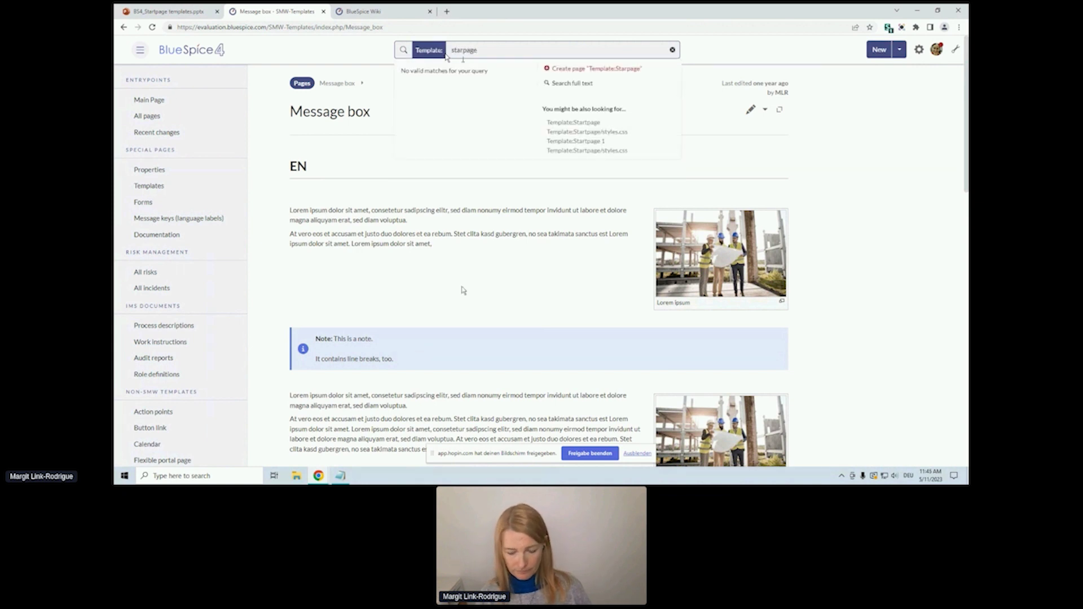
{"action": "type", "text": "tar"}
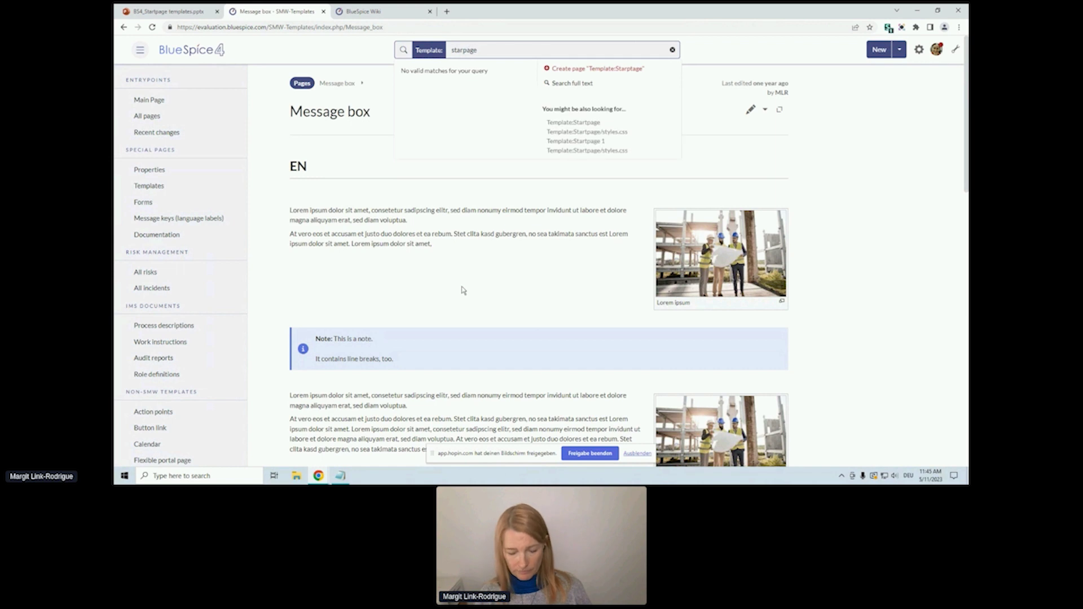
{"action": "type", "text": "t"}
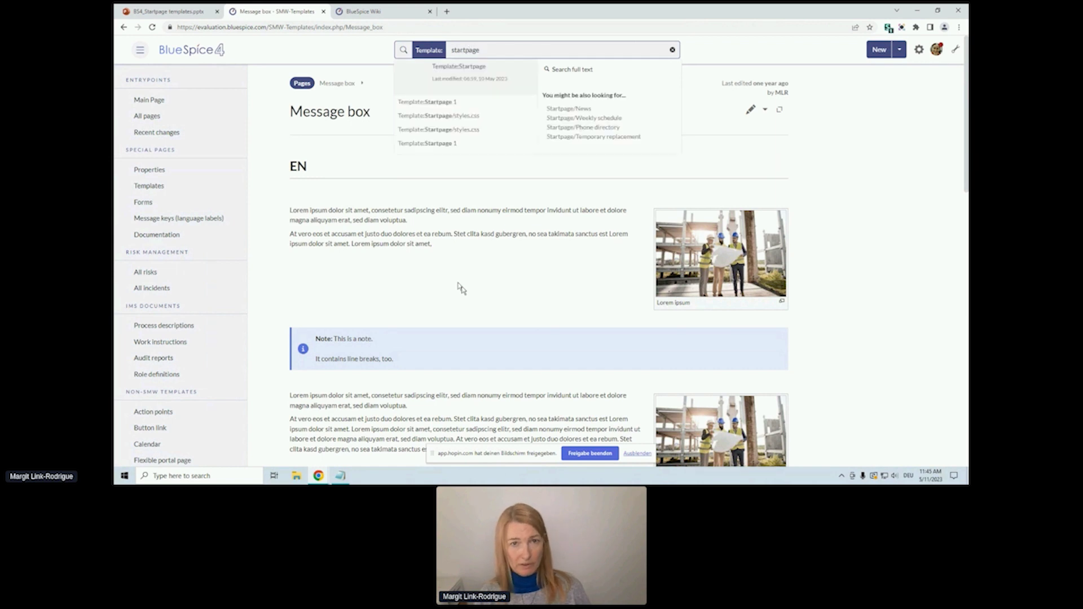
{"action": "key", "text": "Down"}
{"action": "key", "text": "Return"}
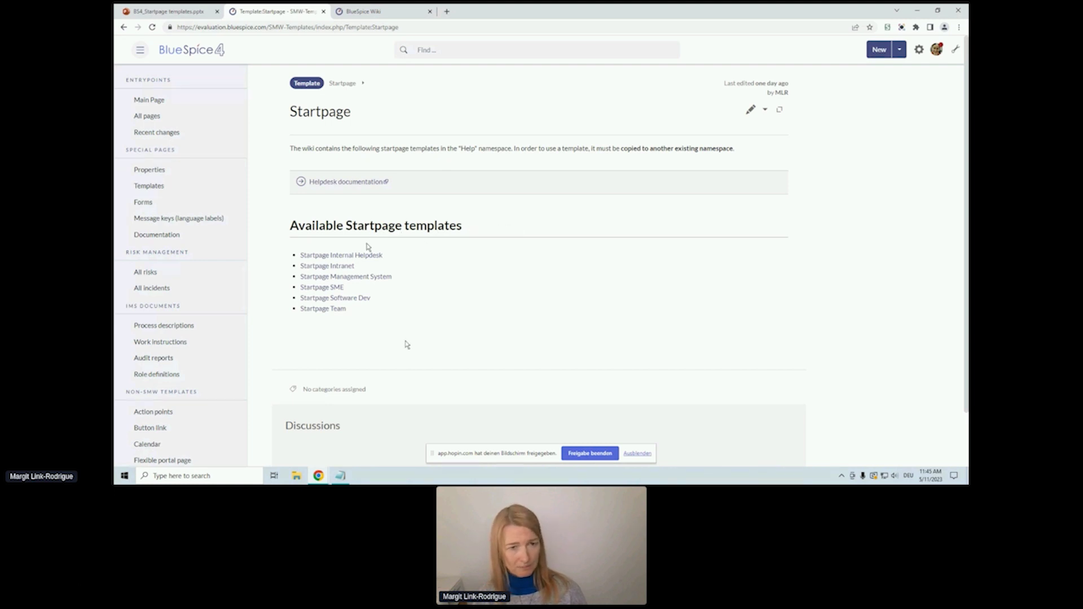
Step: Open the Startpage Intranet template from the available startpage templates and show its page actions
{"action": "mouse_move", "coordinate": [334, 267]}
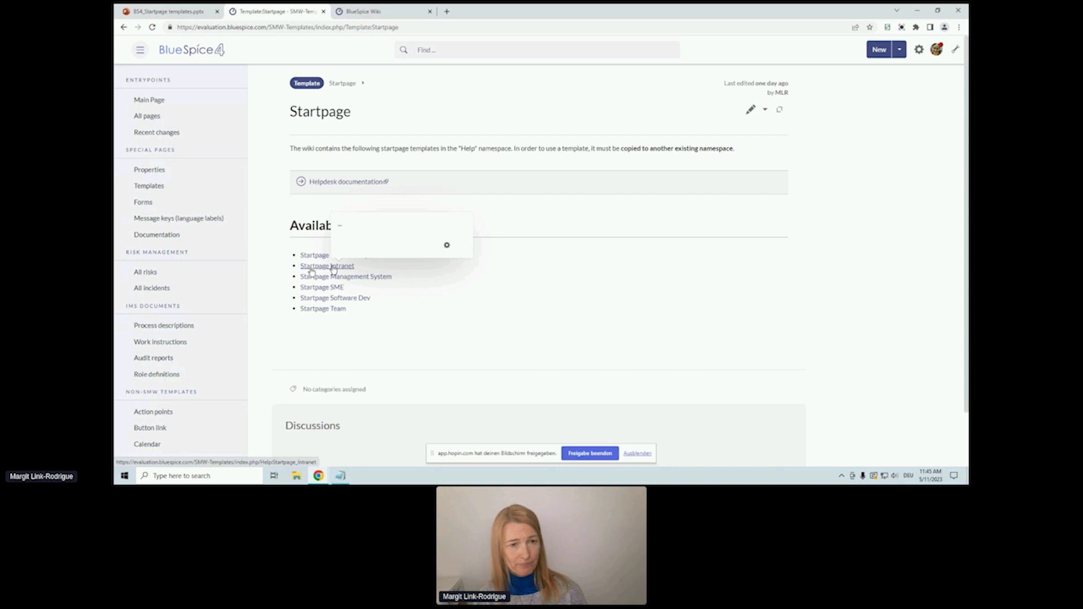
{"action": "left_click", "coordinate": [332, 267]}
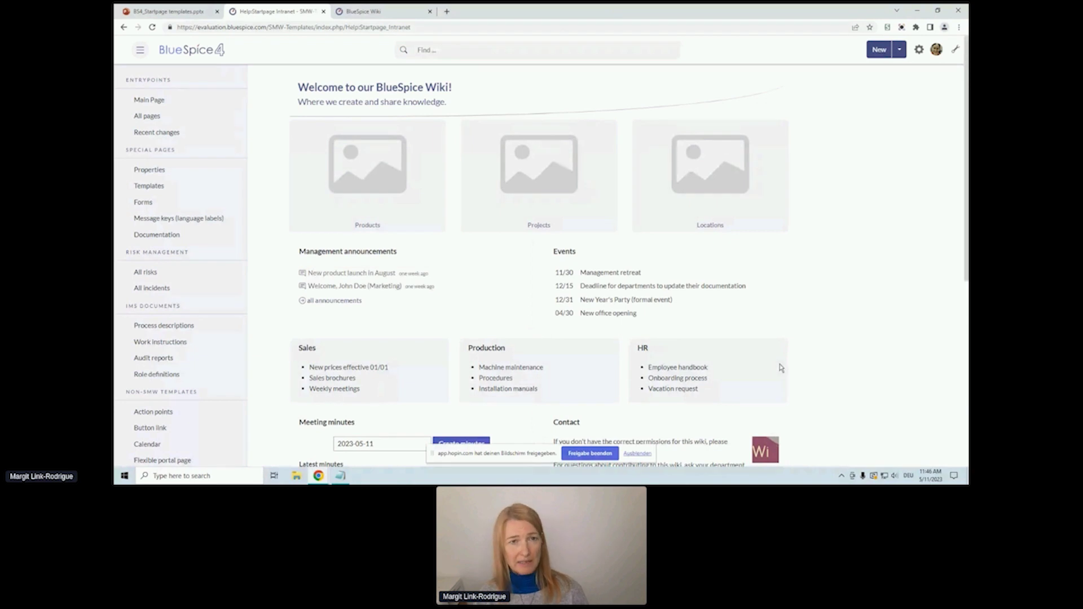
{"action": "left_click", "coordinate": [955, 49]}
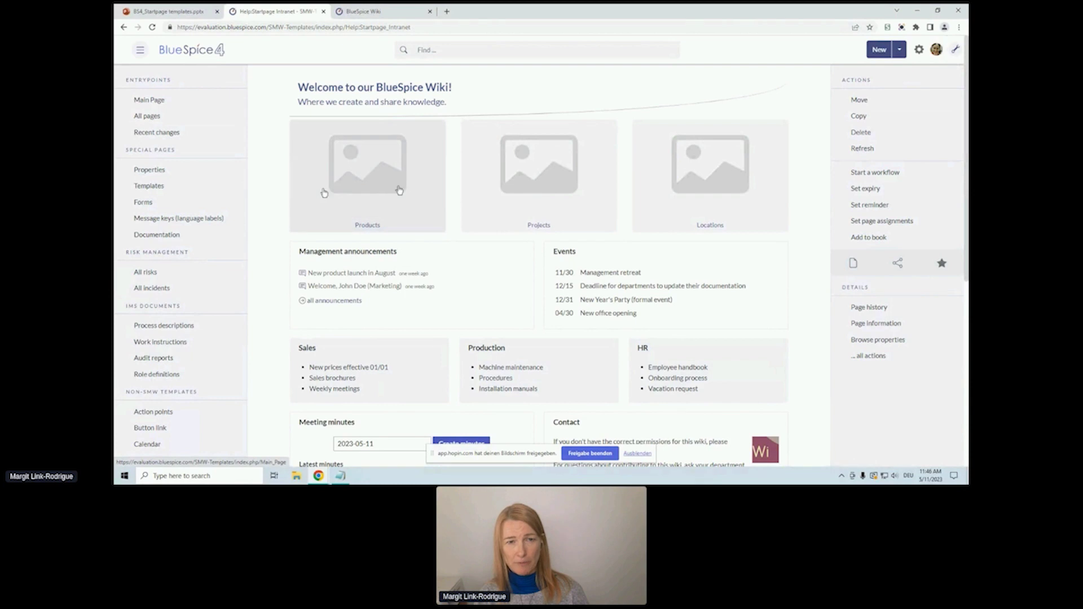
{"action": "mouse_move", "coordinate": [324, 193]}
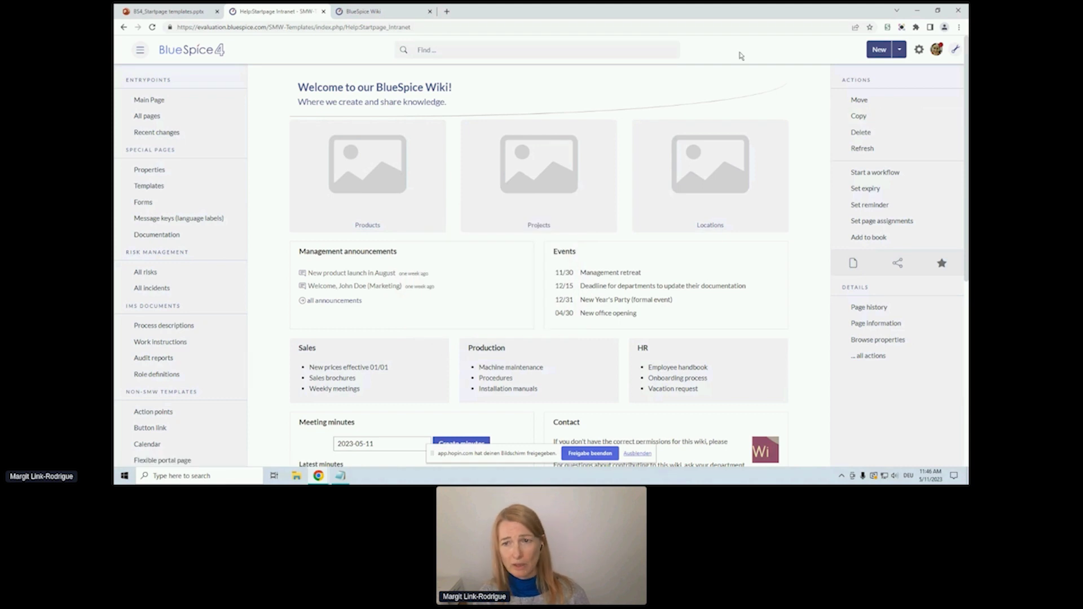
Step: Copy the Startpage Intranet template to a new page named "Test:Main Page", including its subpages
{"action": "left_click", "coordinate": [843, 117]}
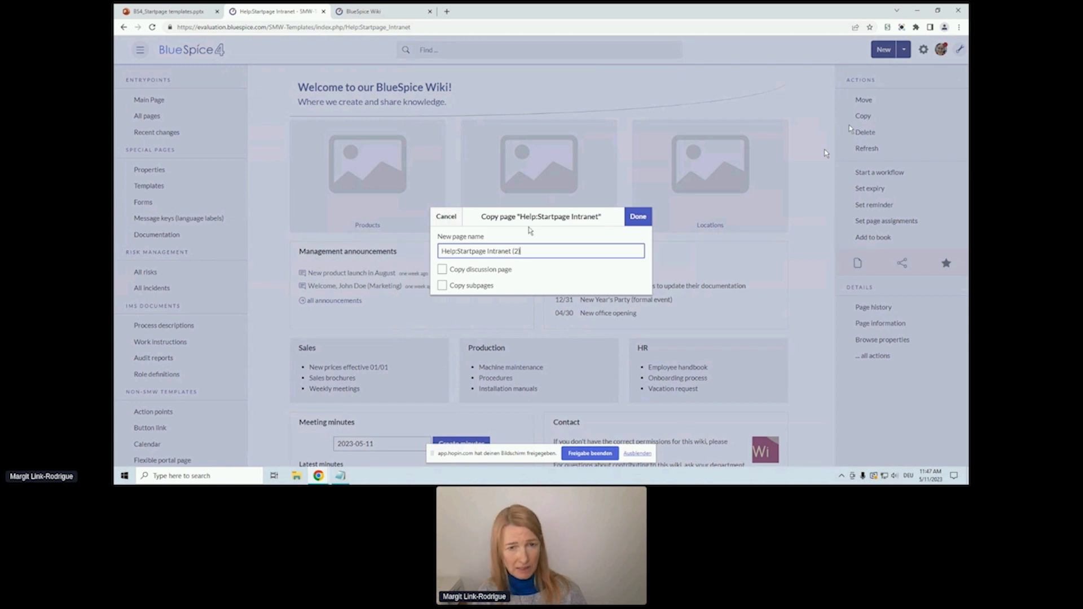
{"action": "double_click", "coordinate": [450, 251]}
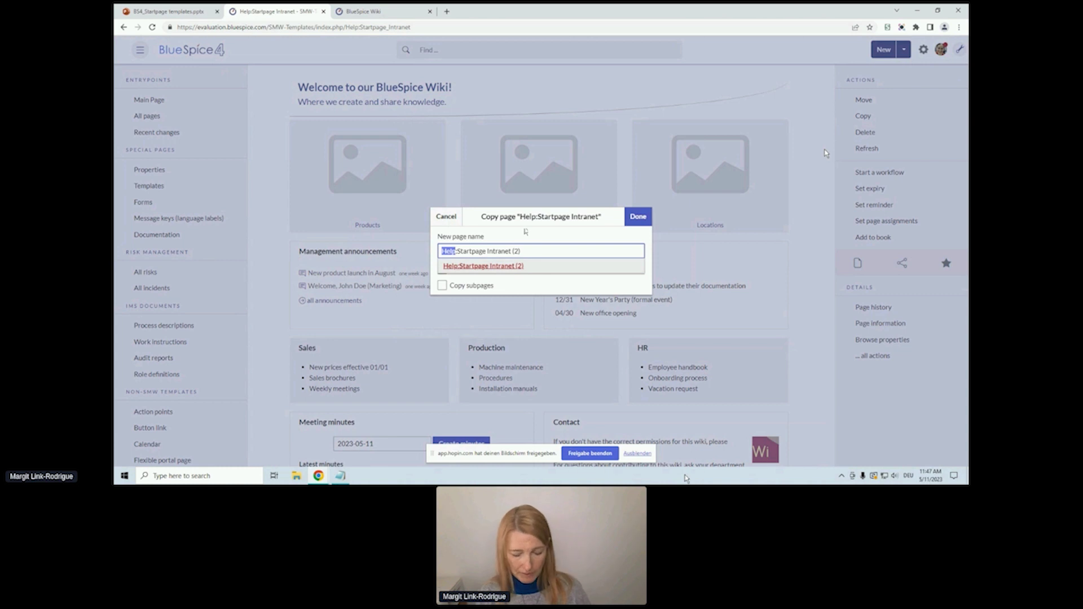
{"action": "type", "text": "Test"}
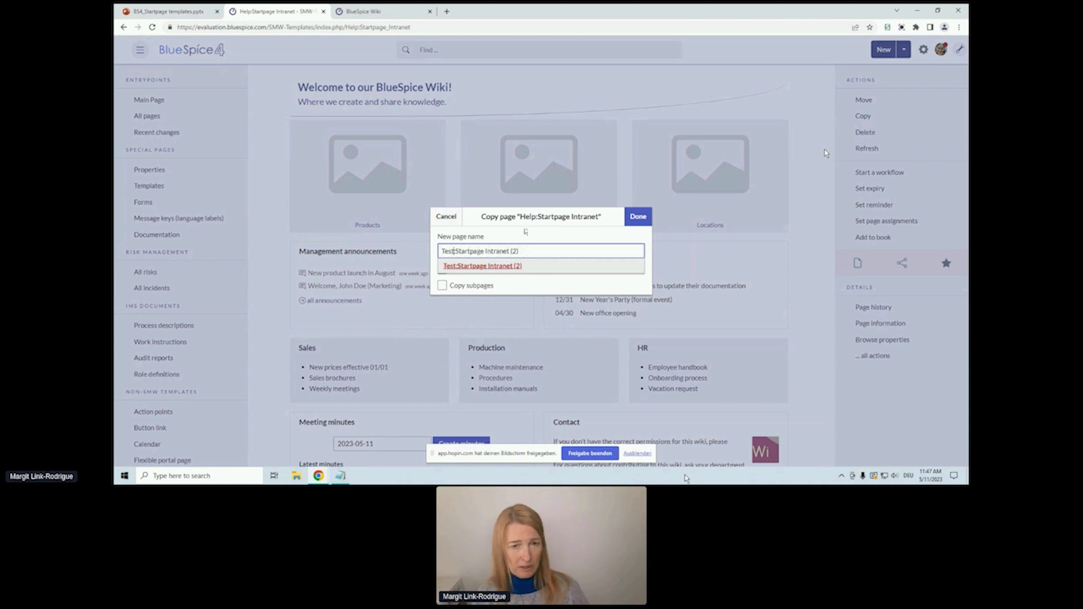
{"action": "key", "text": "shift+End"}
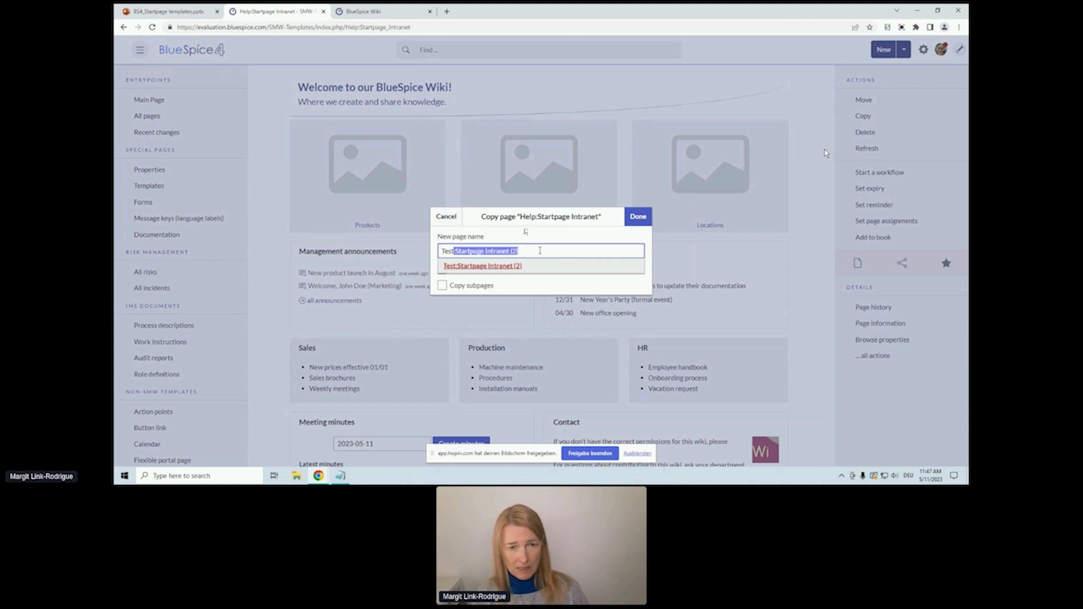
{"action": "key", "text": "BackSpace"}
{"action": "type", "text": "Main"}
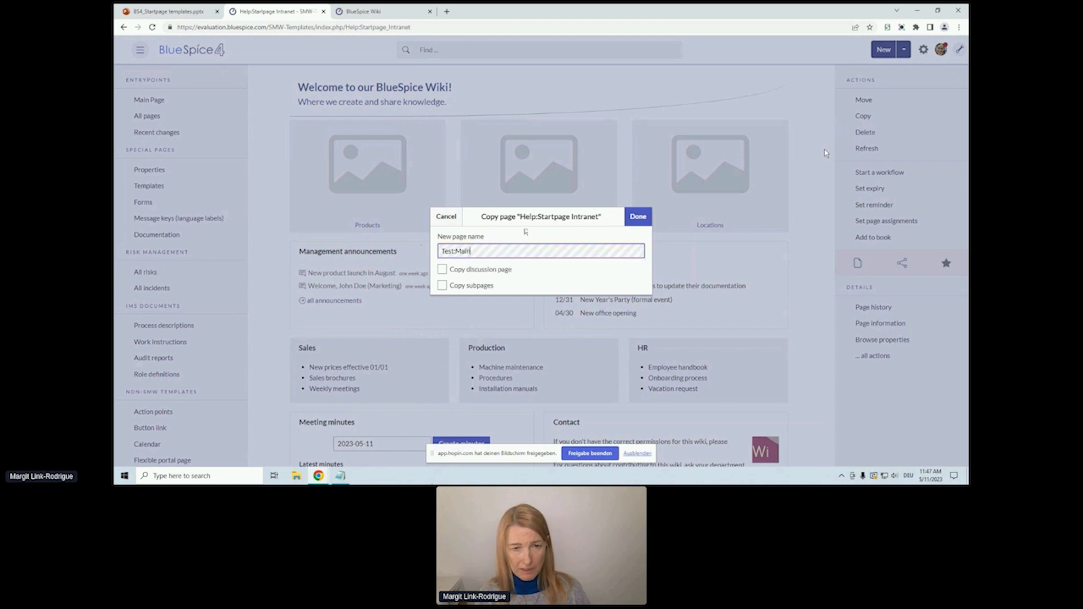
{"action": "type", "text": " Page"}
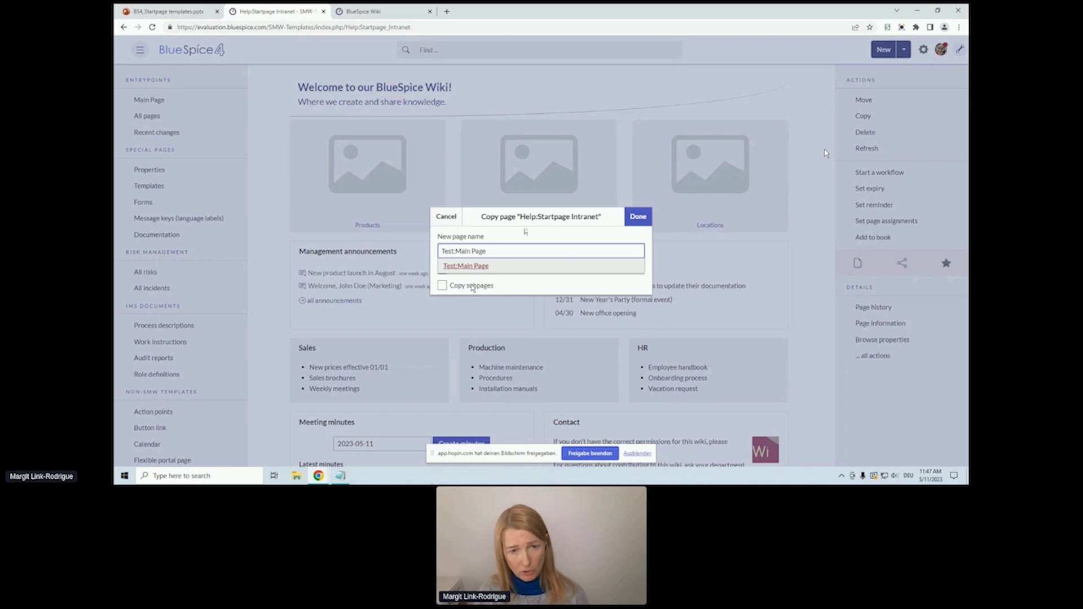
{"action": "left_click", "coordinate": [444, 285]}
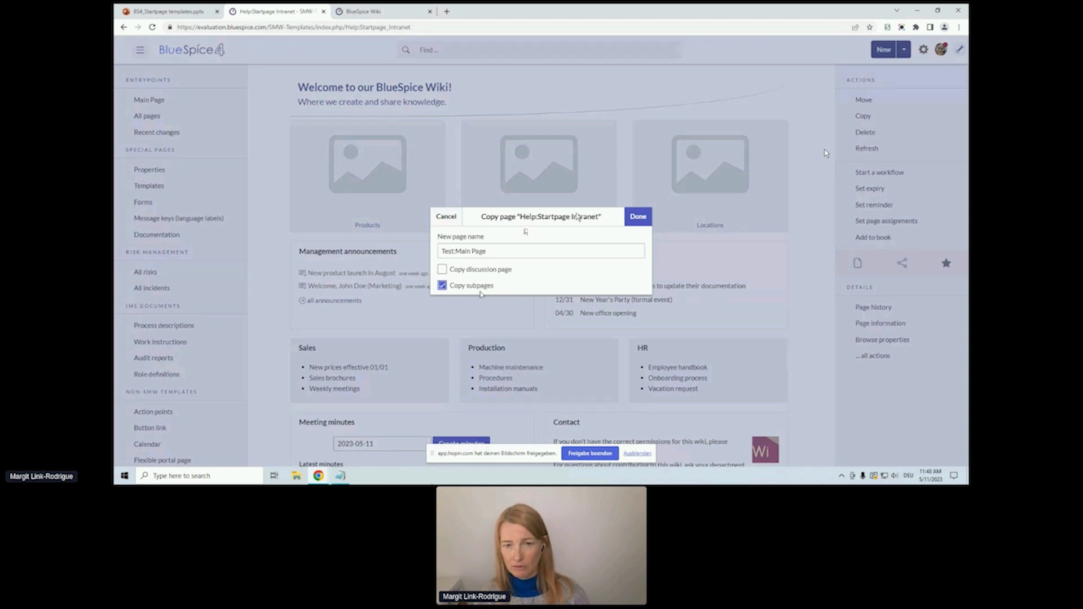
{"action": "left_click", "coordinate": [639, 218]}
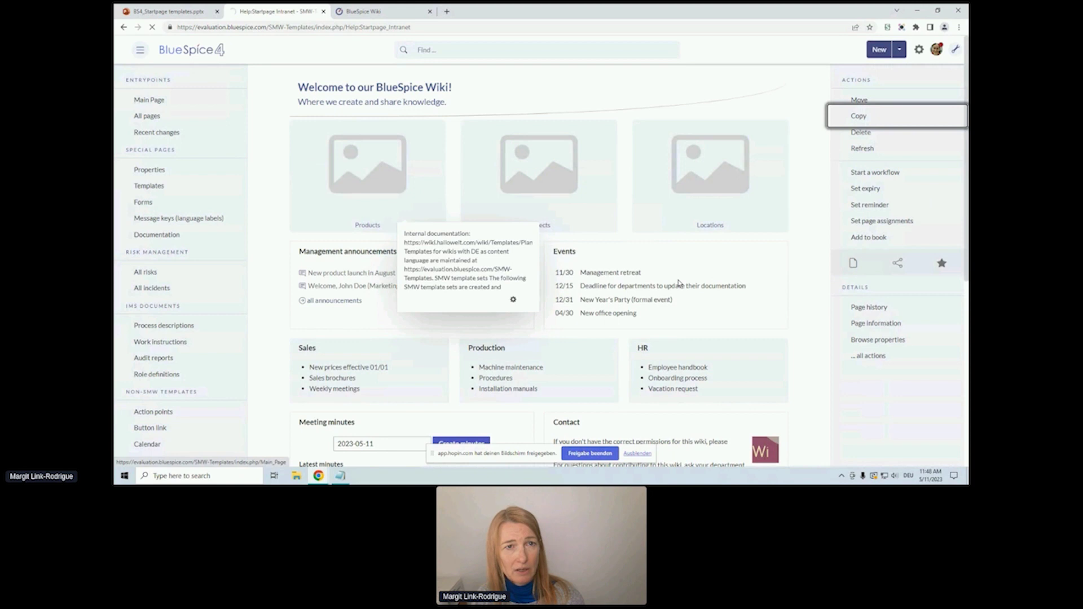
Step: Check the copied page's namespace and title in its address, and review its content sections down to the tag cloud
{"action": "left_click", "coordinate": [357, 28]}
{"action": "left_click", "coordinate": [362, 27]}
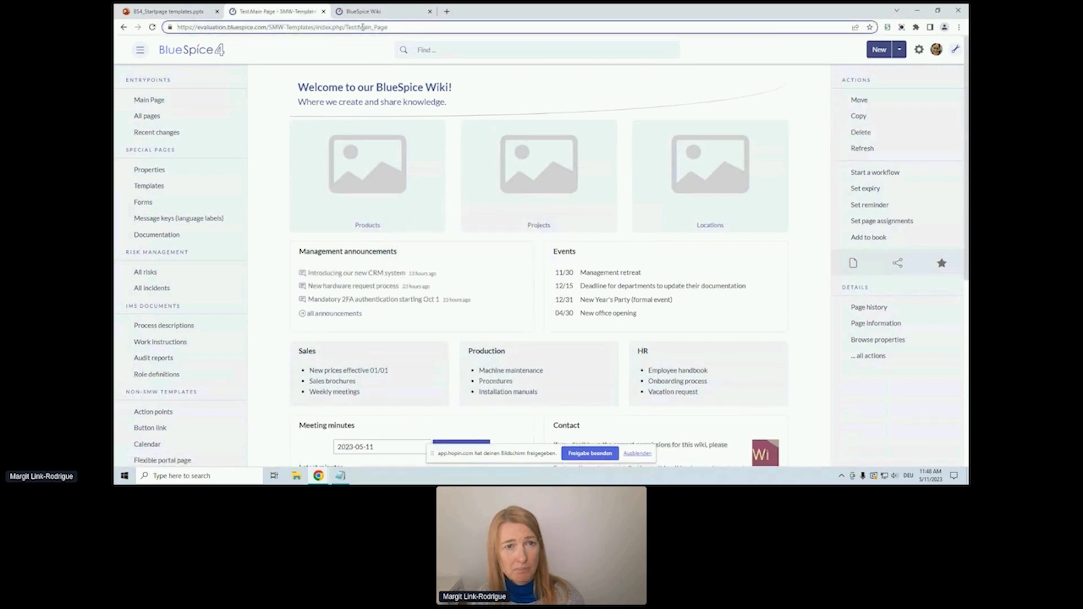
{"action": "double_click", "coordinate": [360, 27]}
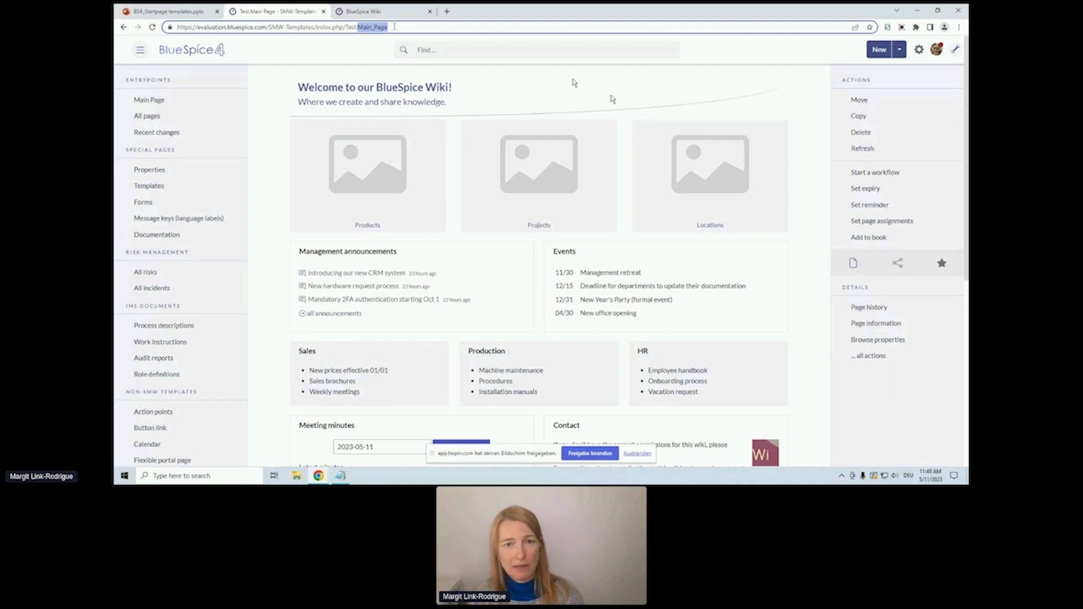
{"action": "scroll", "coordinate": [514, 93], "scroll_direction": "down", "scroll_amount": 1}
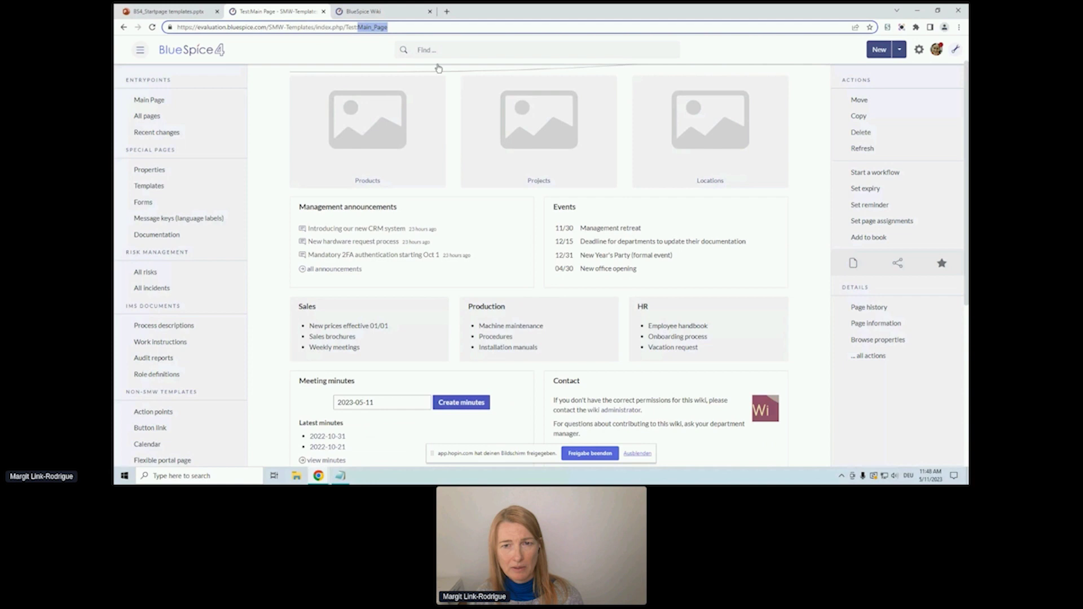
{"action": "scroll", "coordinate": [698, 133], "scroll_direction": "down", "scroll_amount": 1}
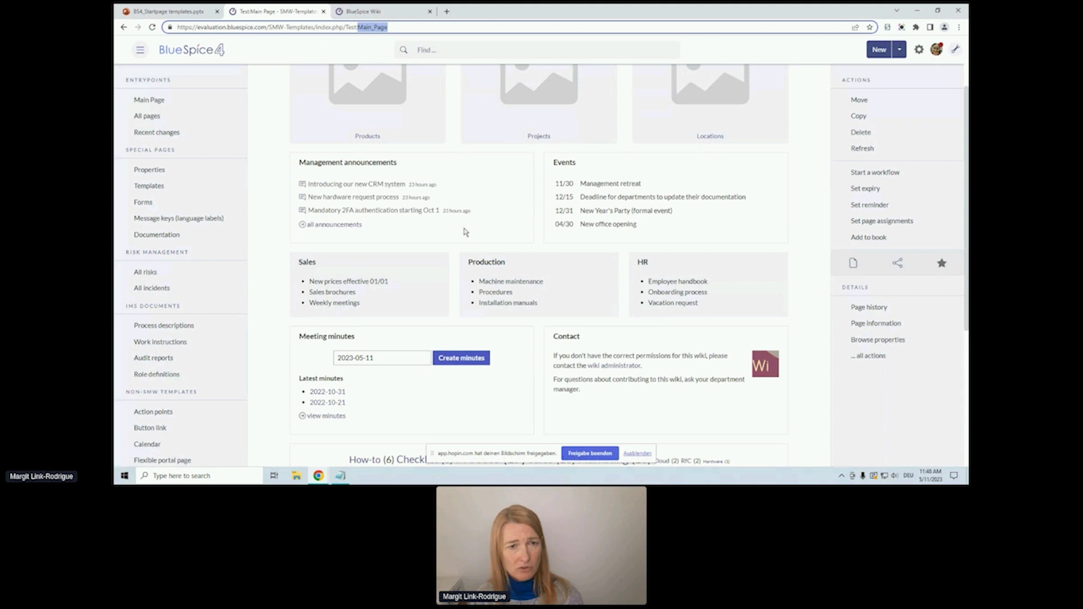
{"action": "left_click_drag", "start_coordinate": [372, 162], "coordinate": [419, 166]}
{"action": "left_click", "coordinate": [423, 166]}
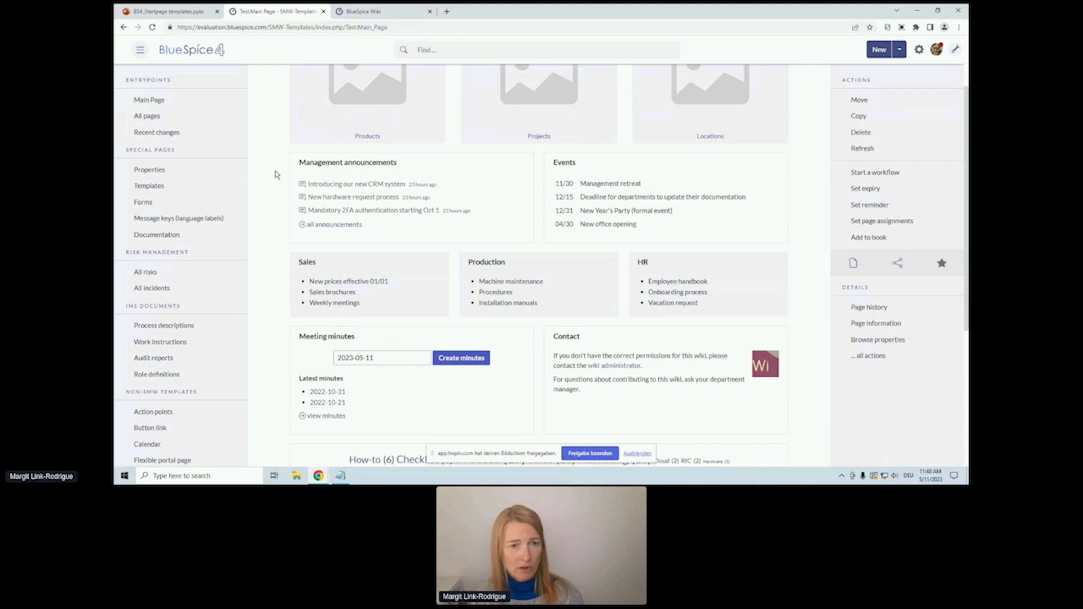
{"action": "scroll", "coordinate": [519, 214], "scroll_direction": "down", "scroll_amount": 3}
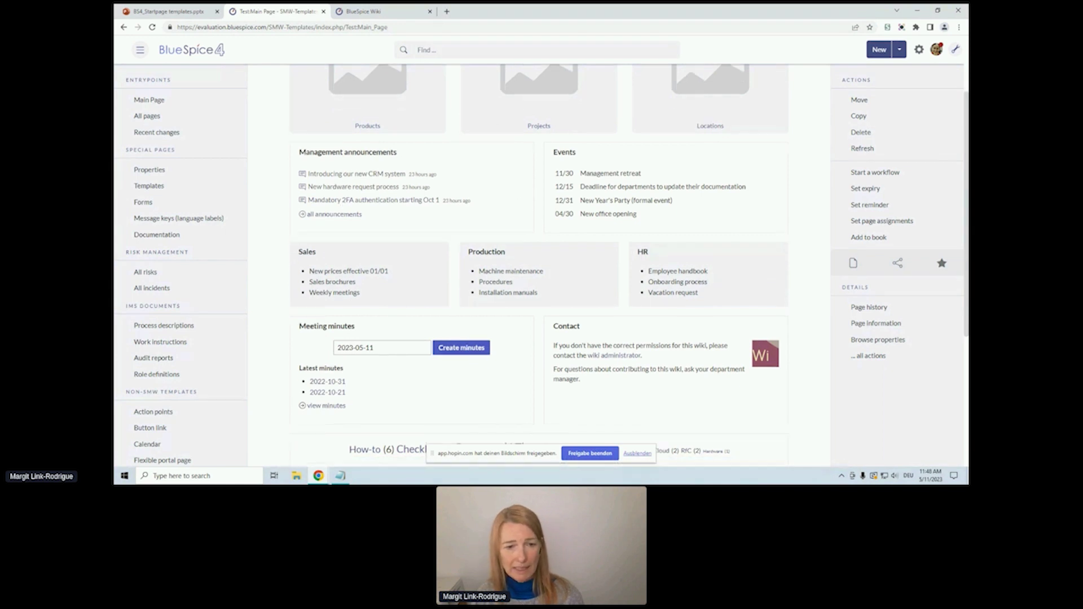
{"action": "scroll", "coordinate": [511, 361], "scroll_direction": "down", "scroll_amount": 1}
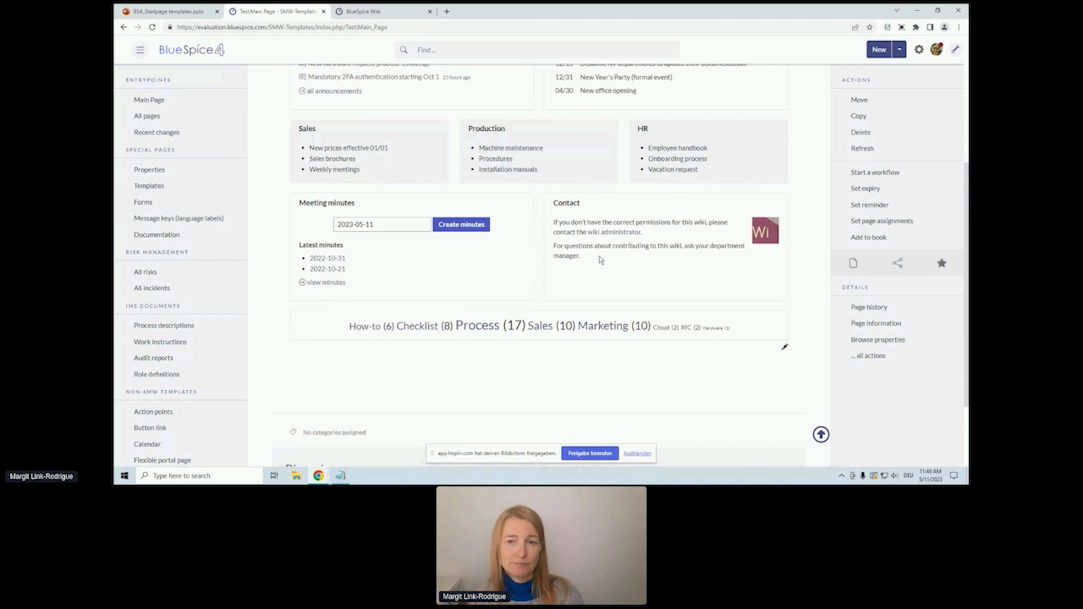
{"action": "scroll", "coordinate": [667, 268], "scroll_direction": "up", "scroll_amount": 4}
{"action": "scroll", "coordinate": [667, 268], "scroll_direction": "down", "scroll_amount": 1}
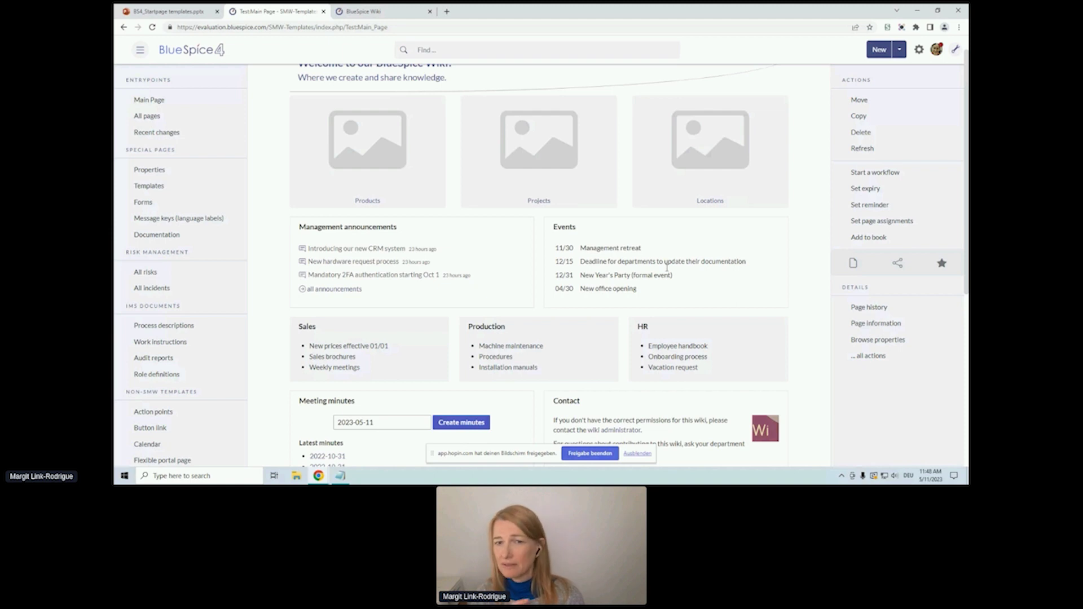
{"action": "scroll", "coordinate": [667, 268], "scroll_direction": "down", "scroll_amount": 3}
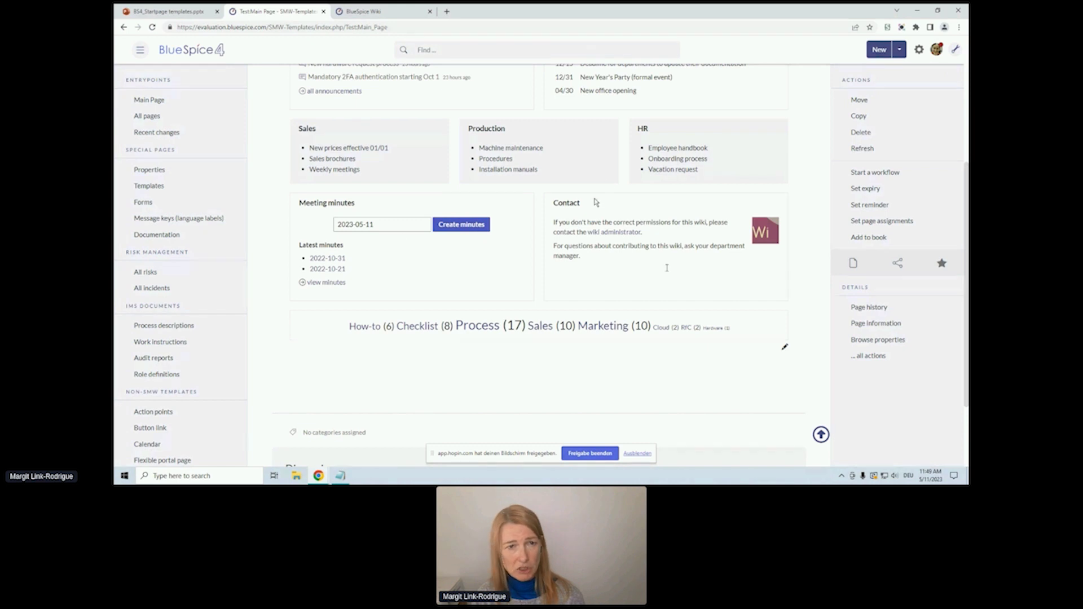
Step: Open the Banner subpage of Test:Main Page in a separate tab from the list of editable sections and start editing it
{"action": "scroll", "coordinate": [595, 202], "scroll_direction": "up", "scroll_amount": 4}
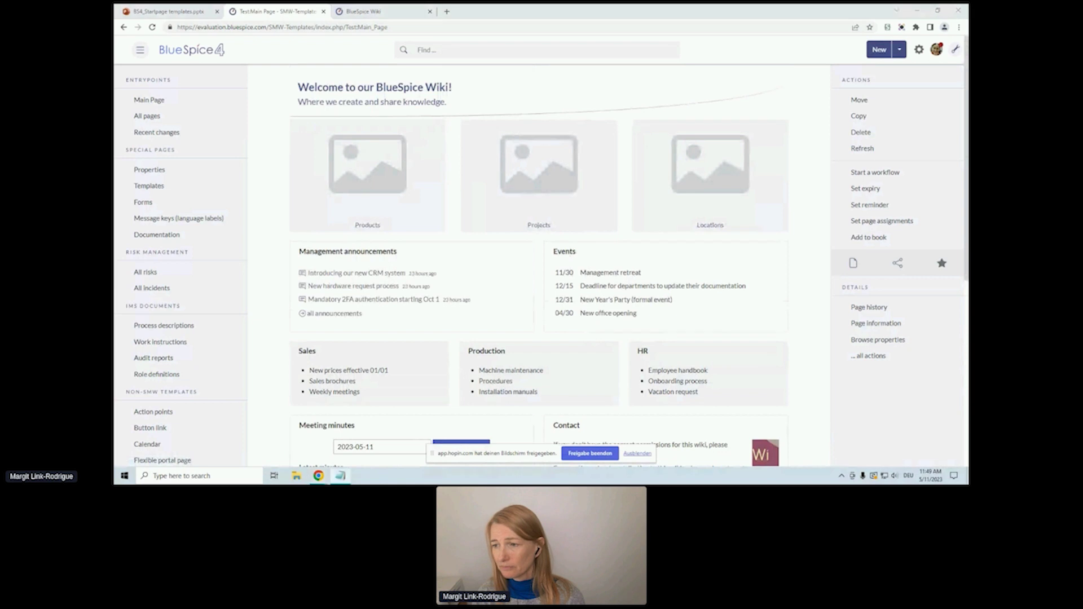
{"action": "scroll", "coordinate": [728, 321], "scroll_direction": "down", "scroll_amount": 5}
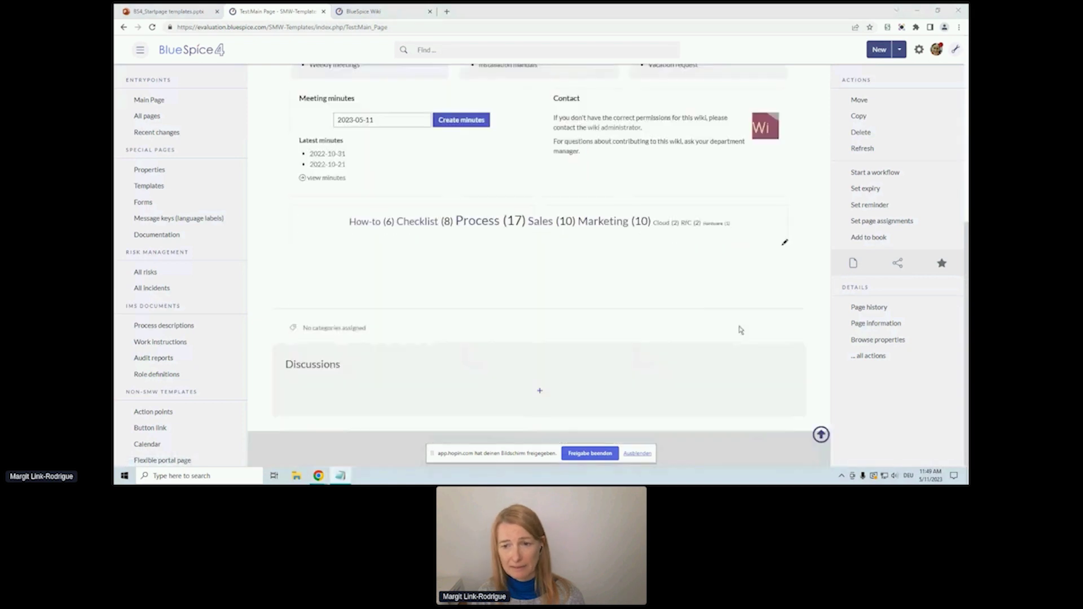
{"action": "left_click", "coordinate": [785, 244]}
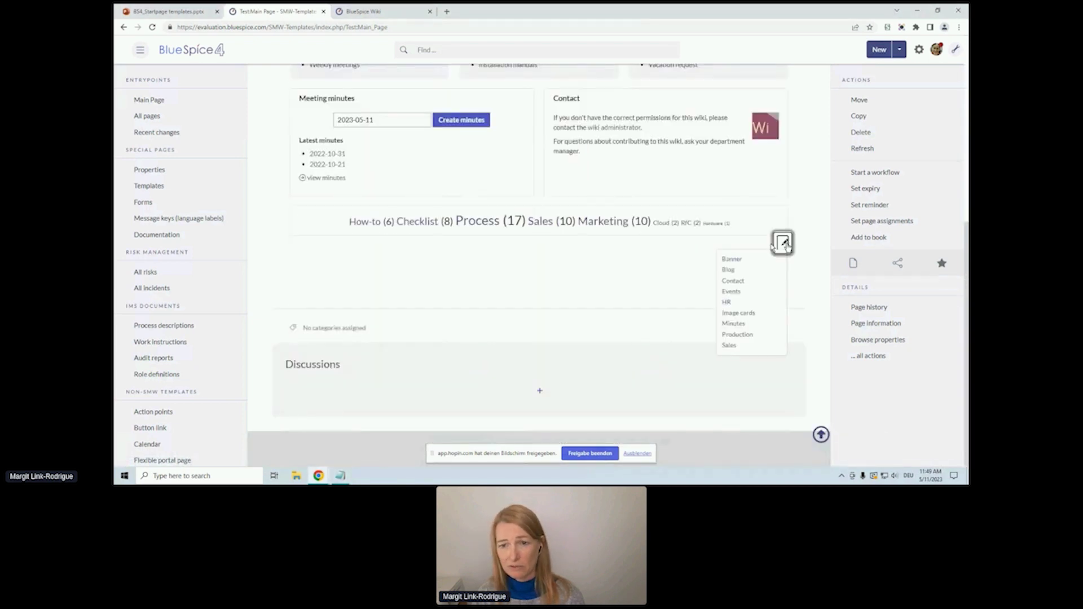
{"action": "middle_click", "coordinate": [730, 260]}
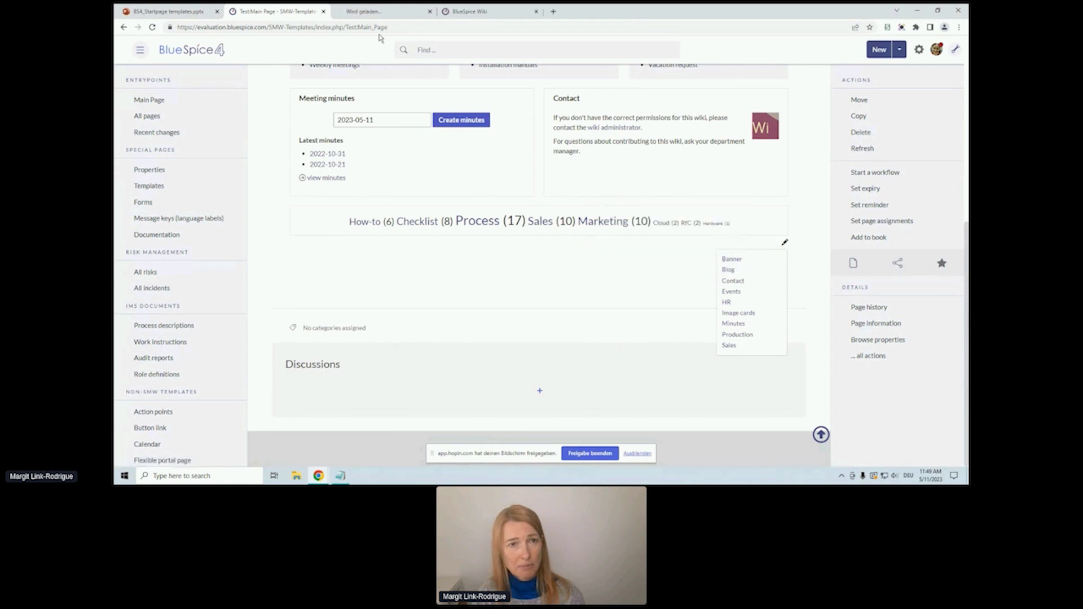
{"action": "left_click", "coordinate": [361, 11]}
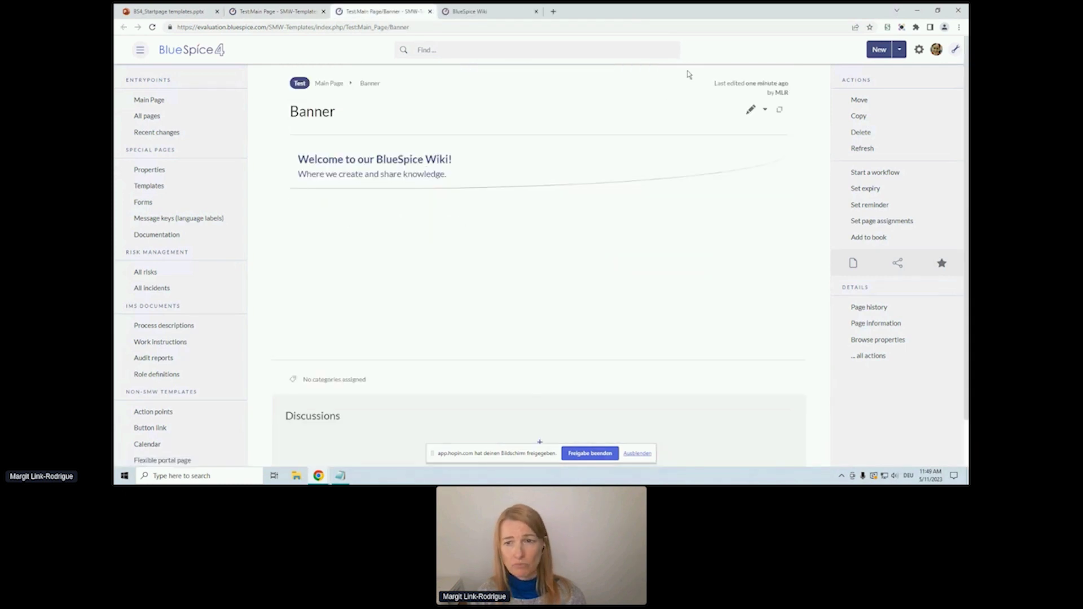
{"action": "left_click", "coordinate": [750, 110]}
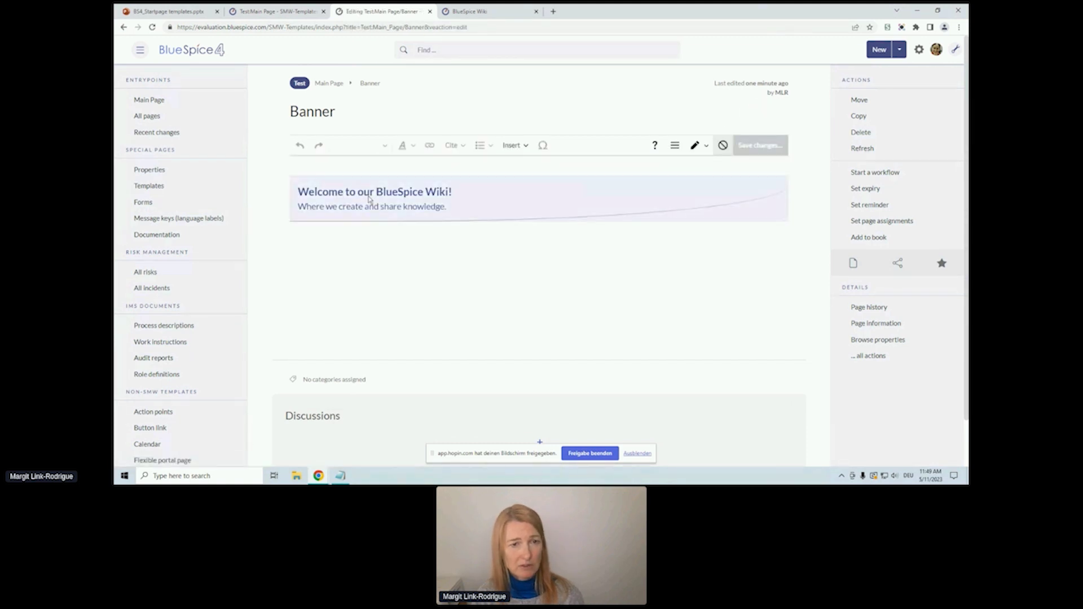
Step: Open the banner template's parameters, look through them, and set the Heading to "Test Department Portal"
{"action": "double_click", "coordinate": [369, 198]}
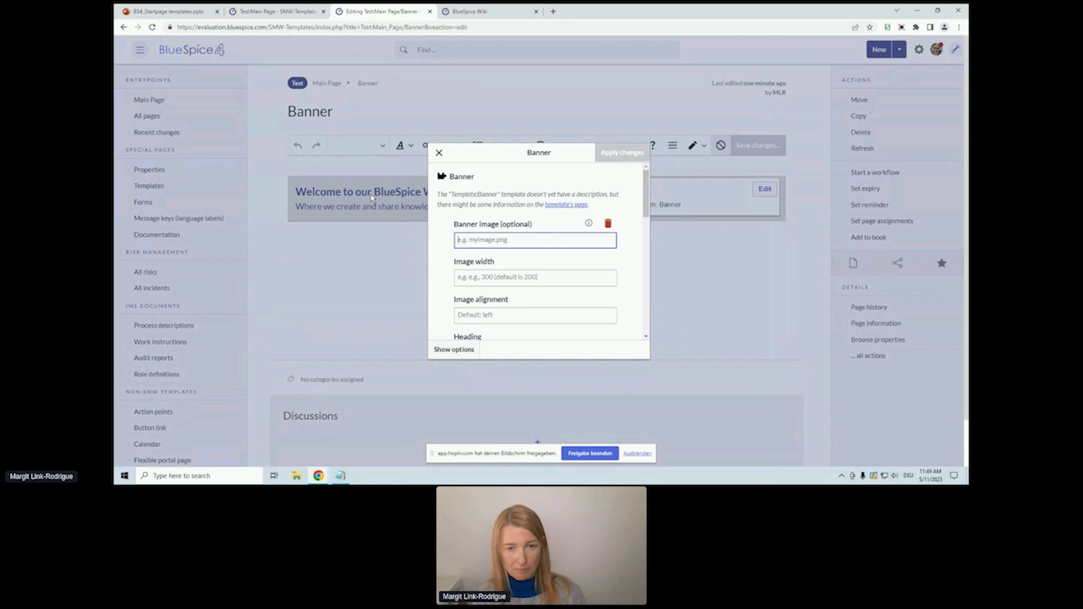
{"action": "scroll", "coordinate": [577, 252], "scroll_direction": "down", "scroll_amount": 3}
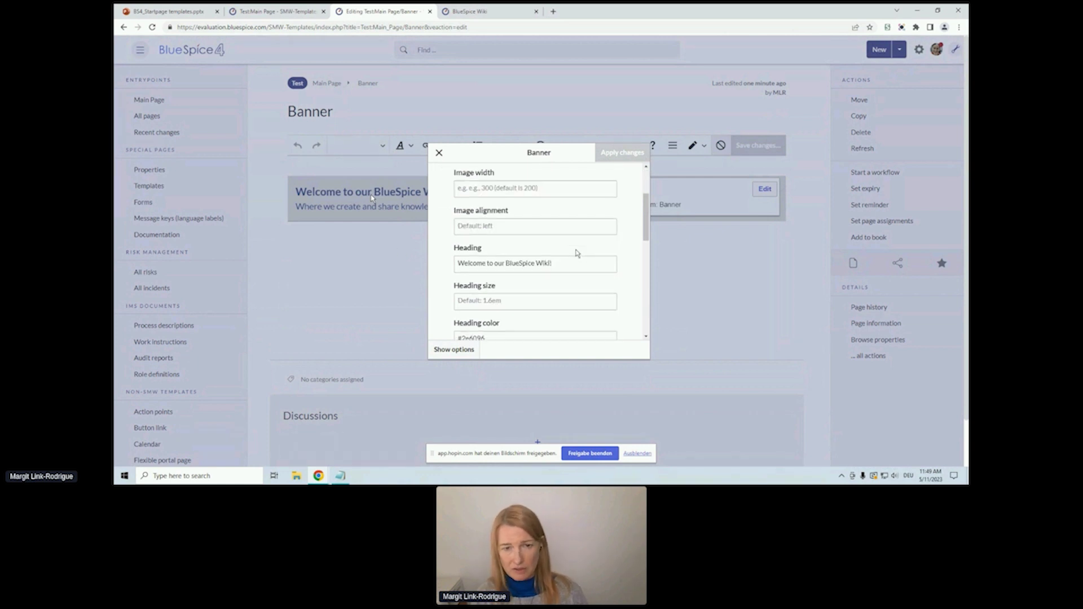
{"action": "scroll", "coordinate": [525, 242], "scroll_direction": "down", "scroll_amount": 4}
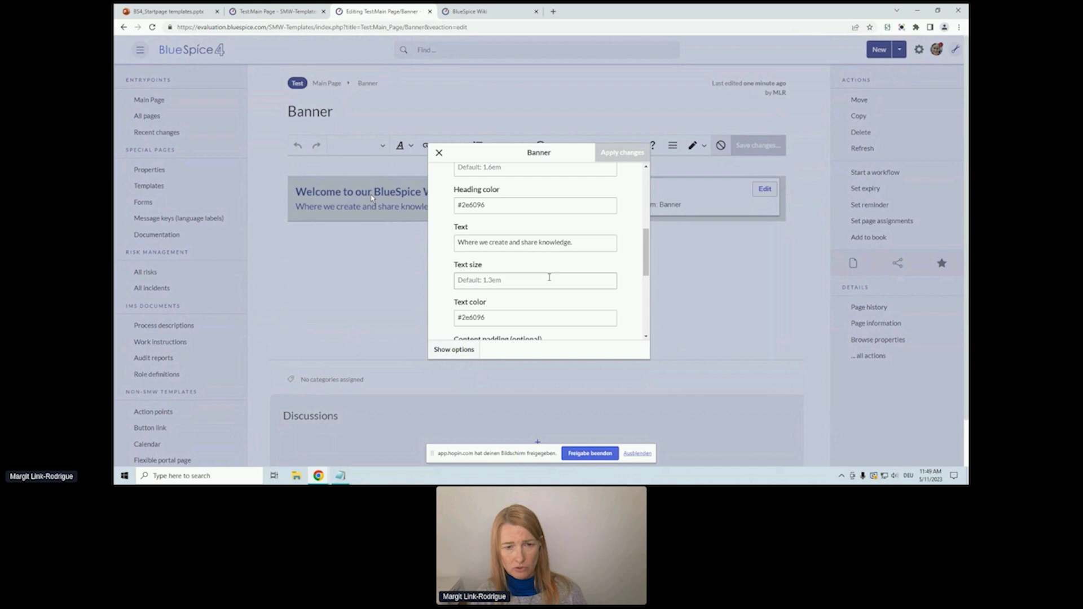
{"action": "scroll", "coordinate": [549, 277], "scroll_direction": "down", "scroll_amount": 4}
{"action": "scroll", "coordinate": [550, 279], "scroll_direction": "up", "scroll_amount": 4}
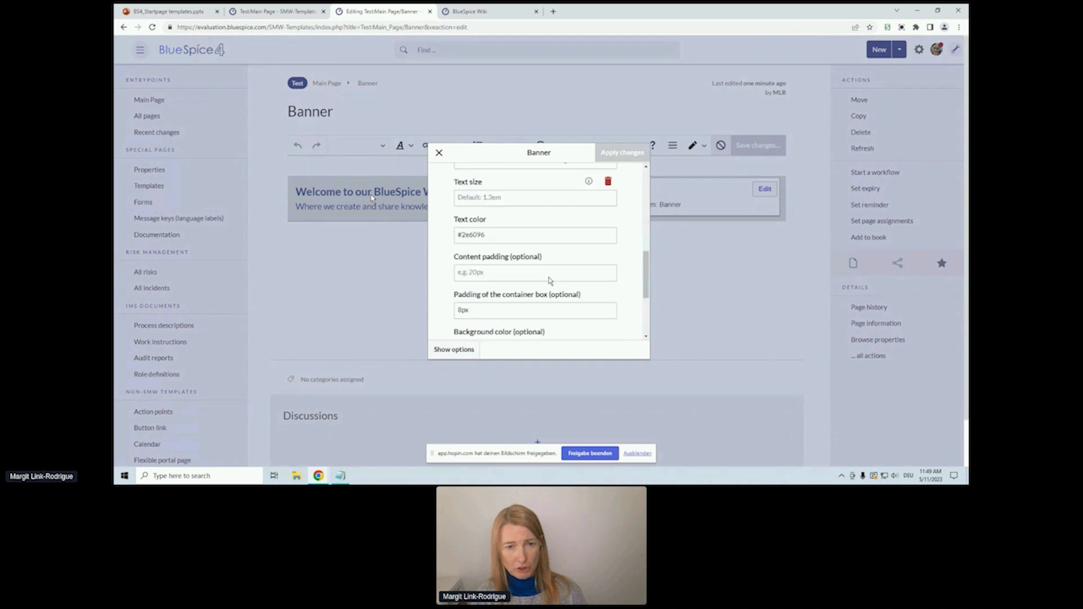
{"action": "scroll", "coordinate": [550, 280], "scroll_direction": "up", "scroll_amount": 4}
{"action": "left_click_drag", "start_coordinate": [555, 263], "coordinate": [445, 266]}
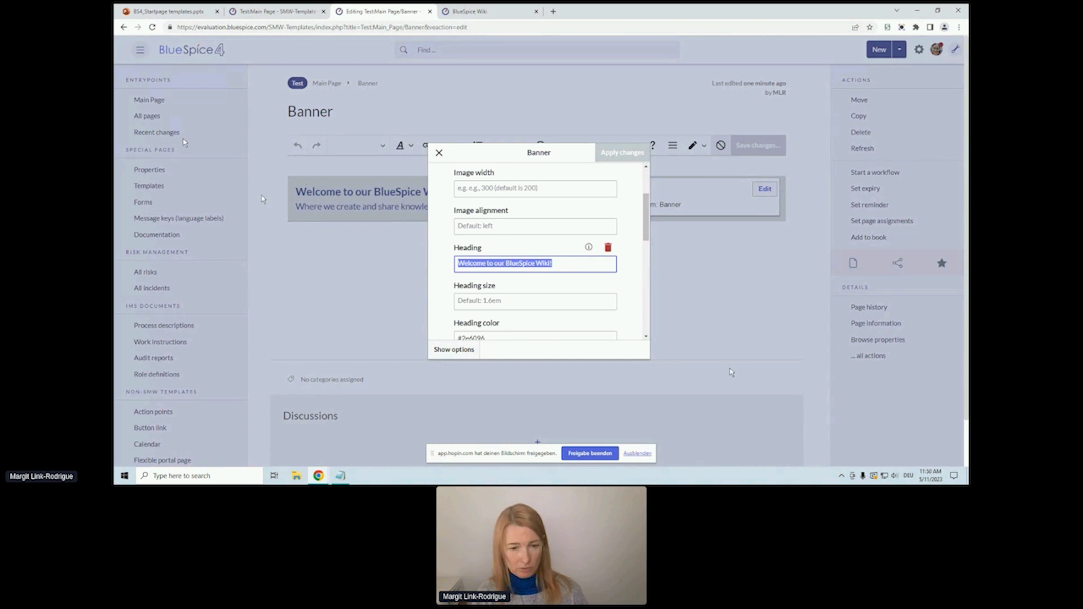
{"action": "type", "text": "Test D"}
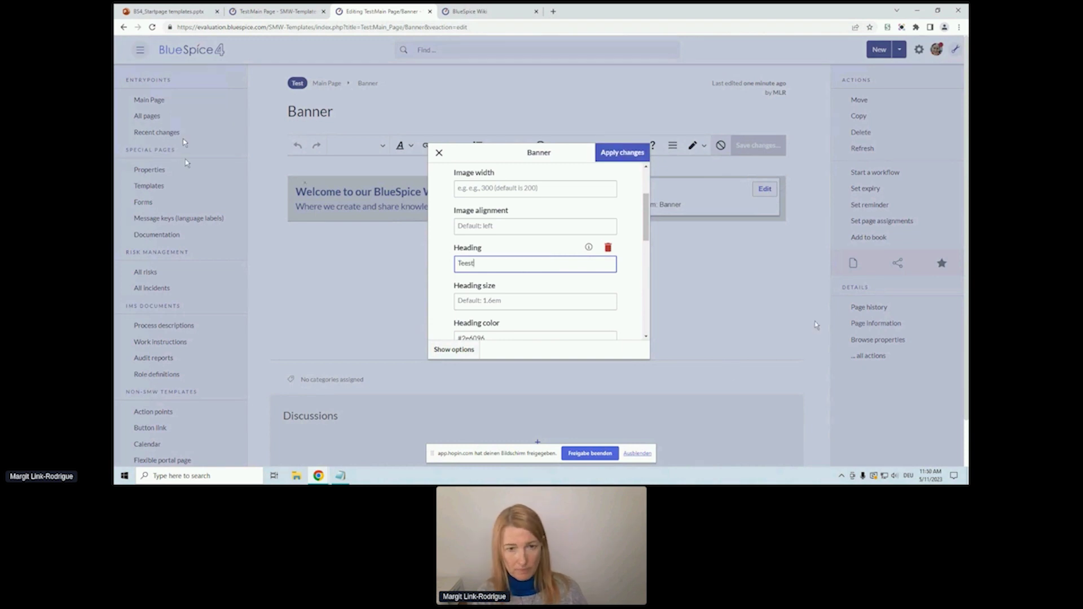
{"action": "type", "text": "epartment Portal"}
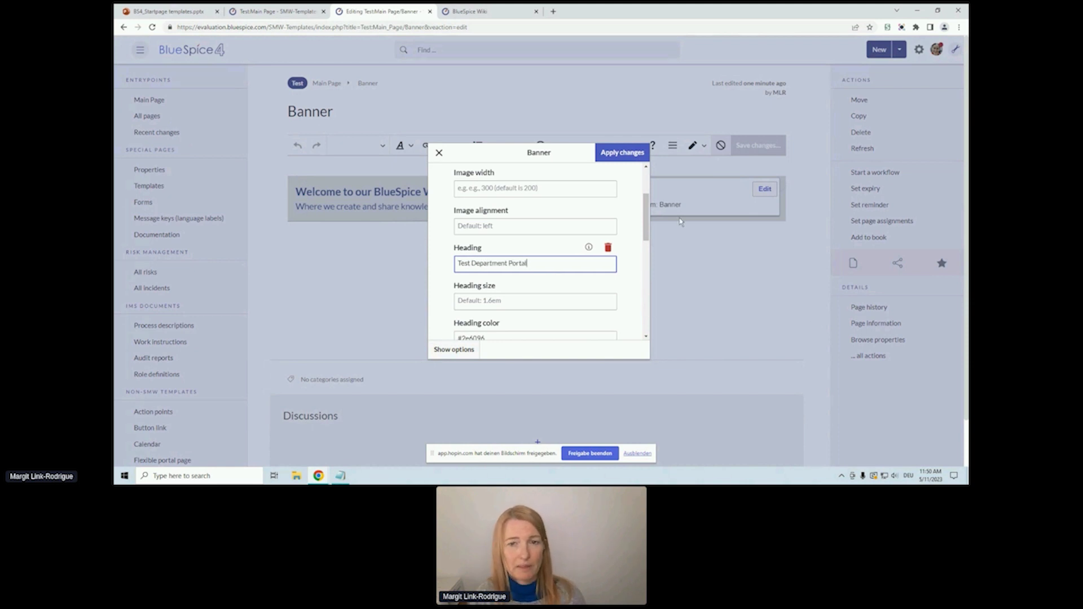
Step: Apply the banner template changes and save the Banner page without an edit summary
{"action": "left_click", "coordinate": [623, 153]}
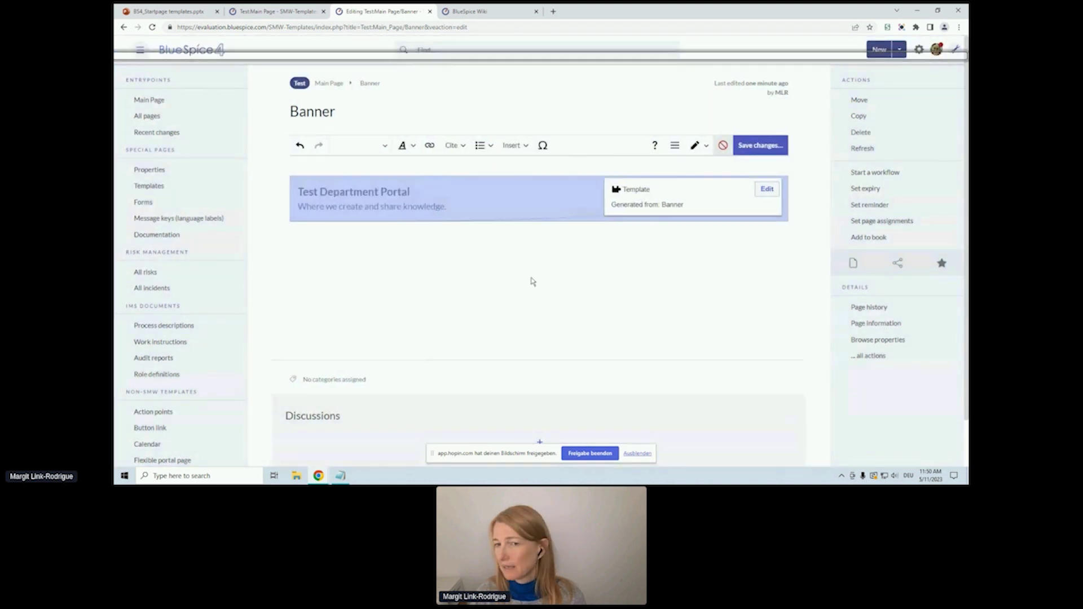
{"action": "left_click", "coordinate": [756, 148]}
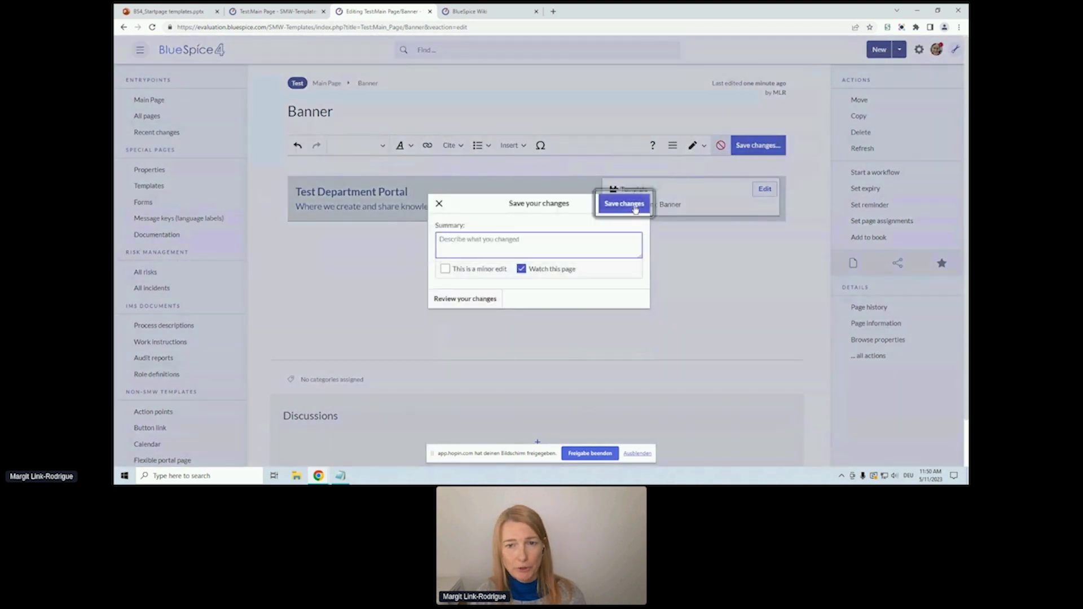
{"action": "left_click", "coordinate": [623, 204]}
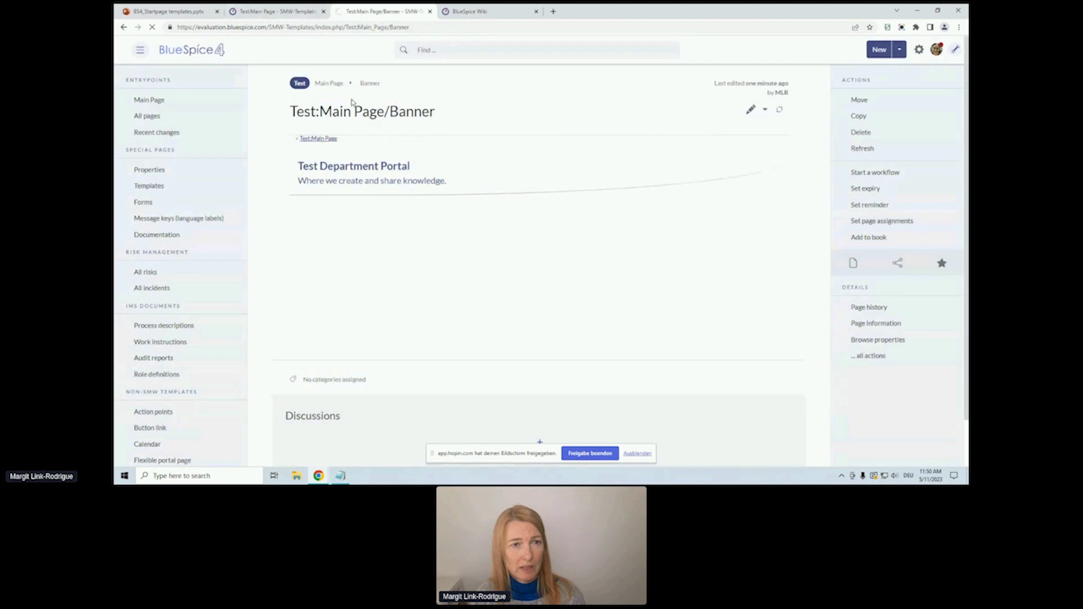
Step: Return from the Banner subpage to its parent Main Page to check the banner heading there
{"action": "middle_click", "coordinate": [329, 83]}
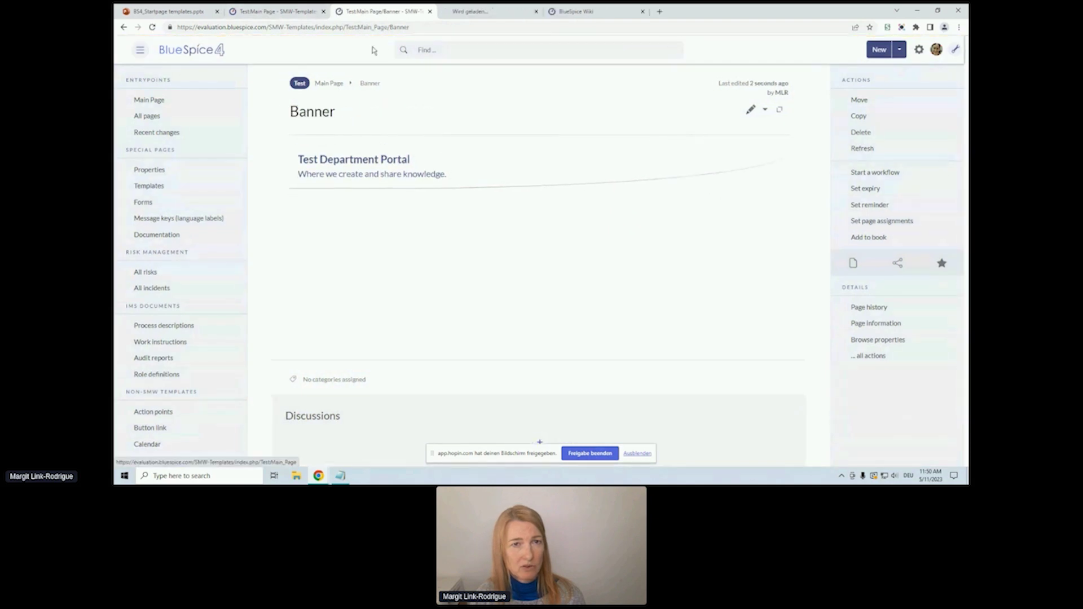
{"action": "left_click", "coordinate": [536, 12]}
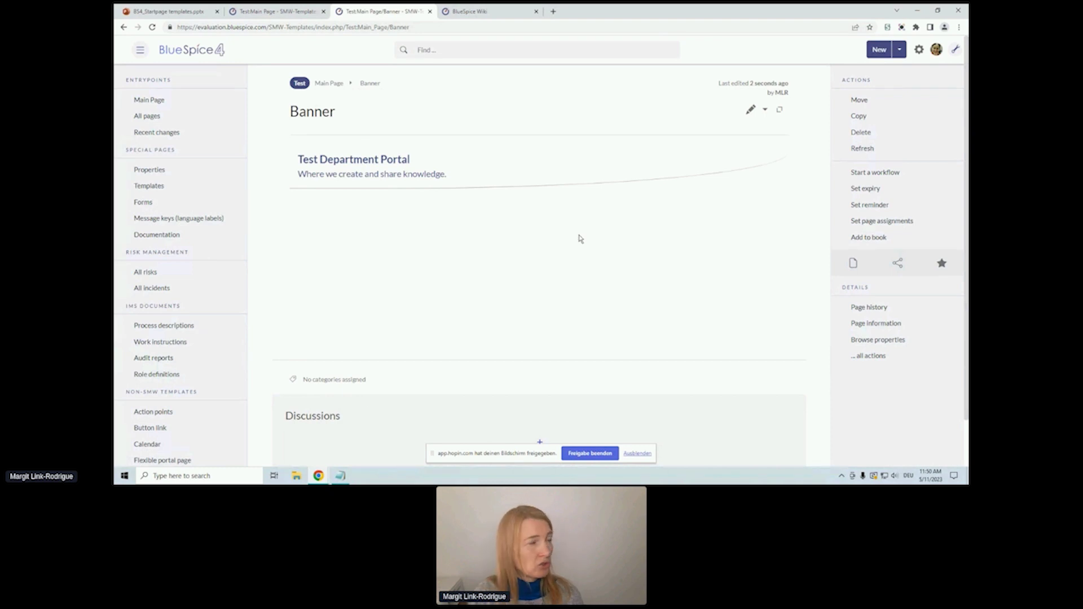
{"action": "left_click", "coordinate": [324, 85]}
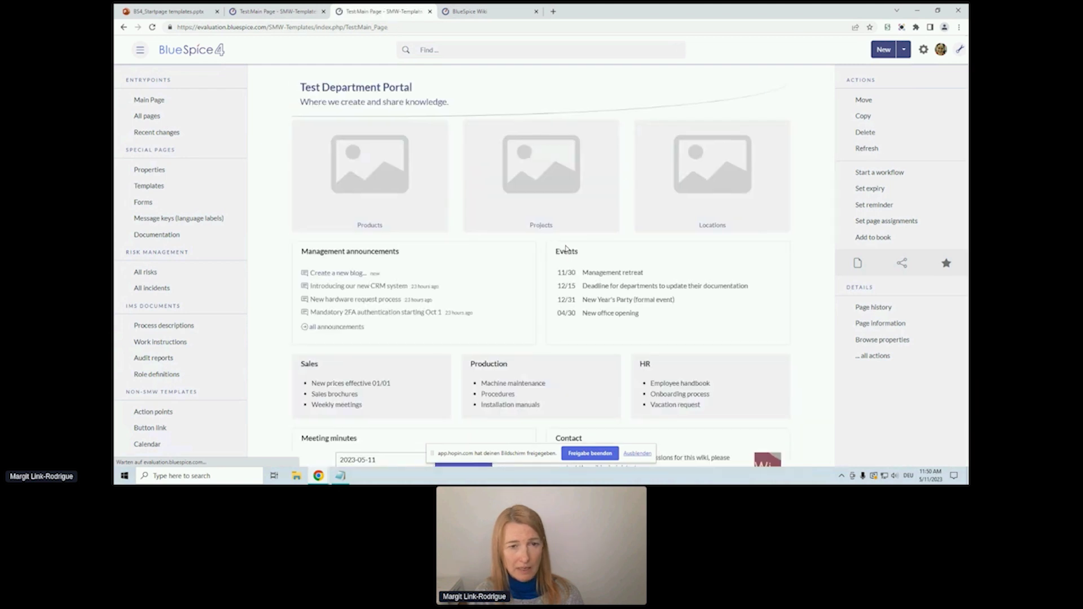
{"action": "mouse_move", "coordinate": [586, 207]}
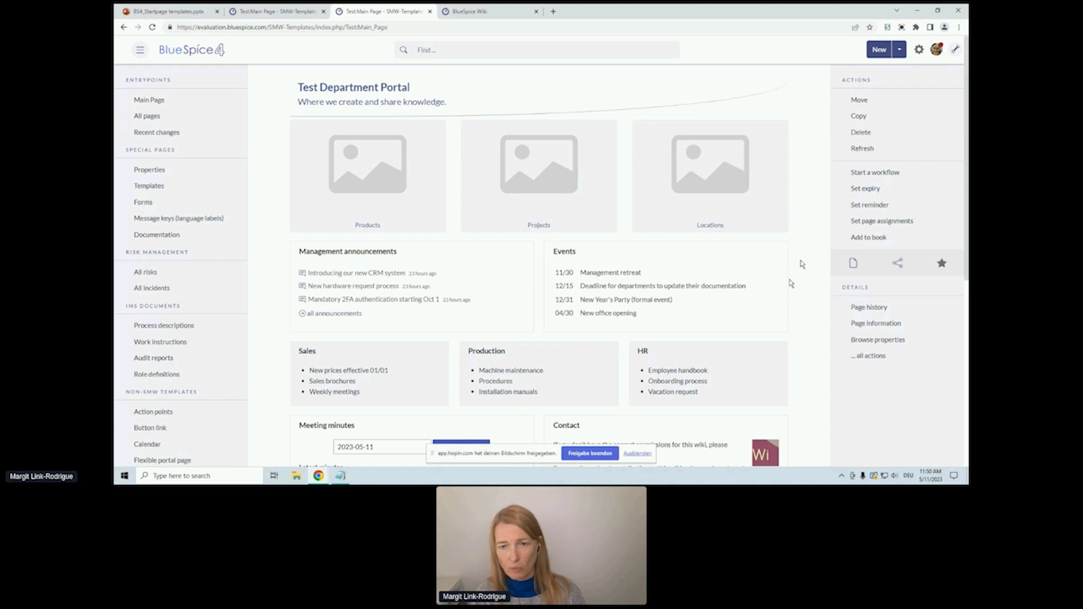
Step: Open the Image cards subpage from the list of editable sections, start editing it, and open its template parameters
{"action": "scroll", "coordinate": [790, 283], "scroll_direction": "down", "scroll_amount": 4}
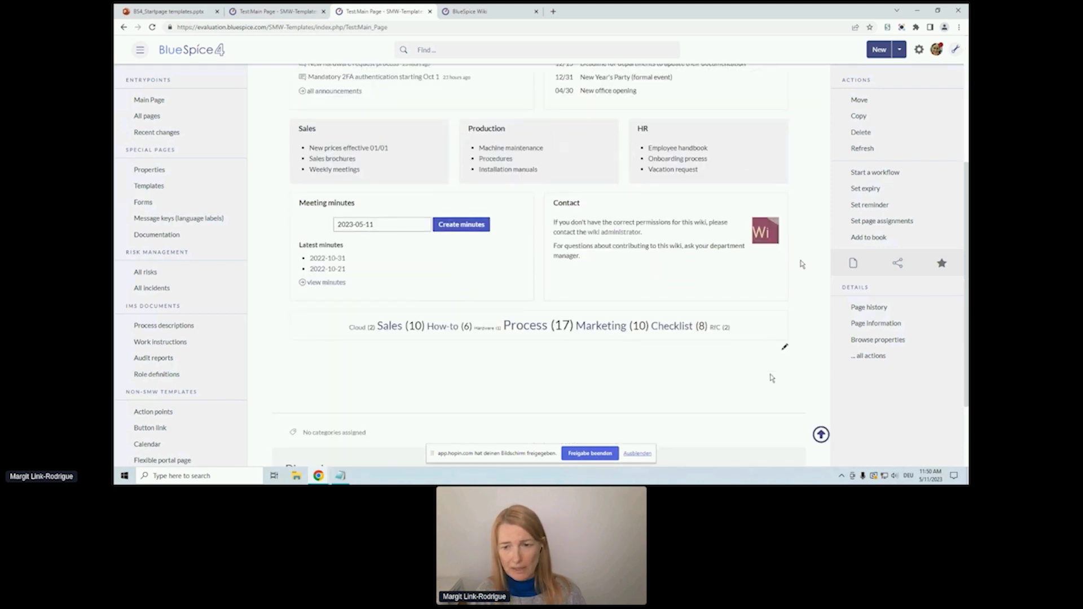
{"action": "left_click", "coordinate": [785, 347]}
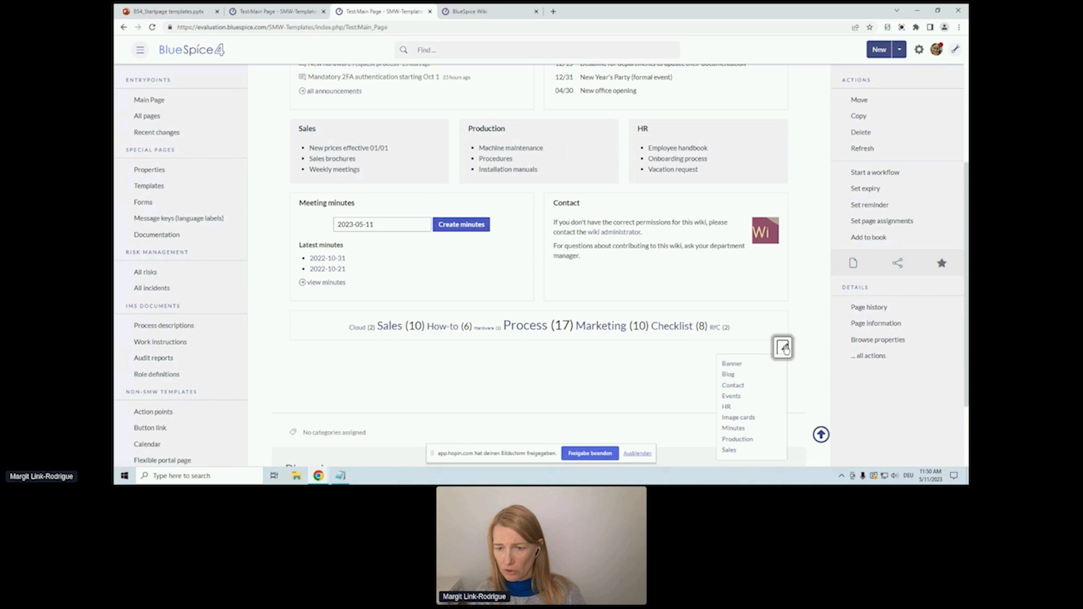
{"action": "left_click", "coordinate": [746, 421]}
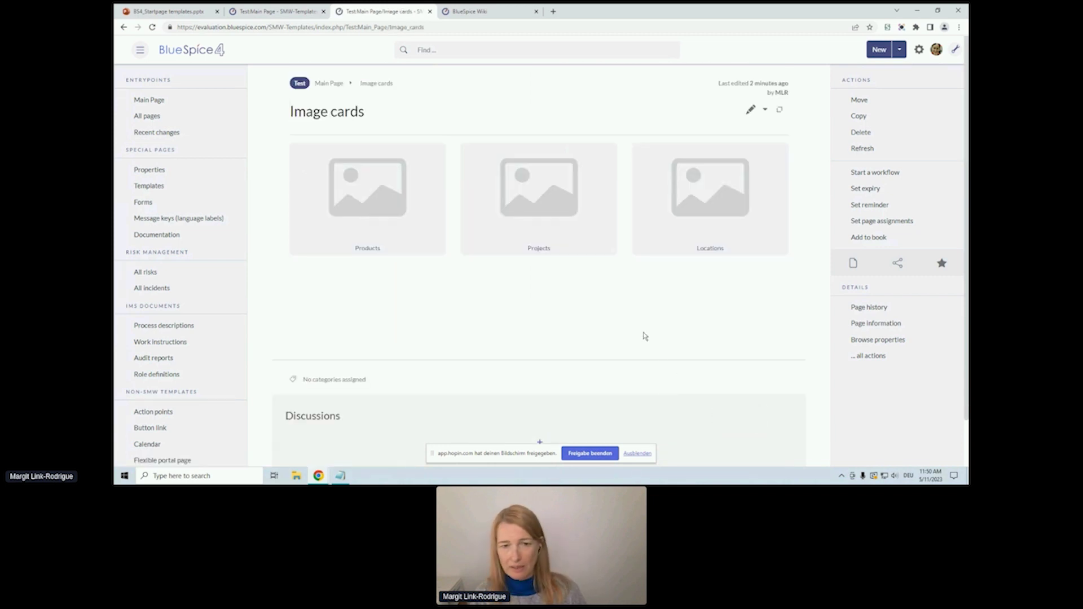
{"action": "left_click", "coordinate": [750, 109]}
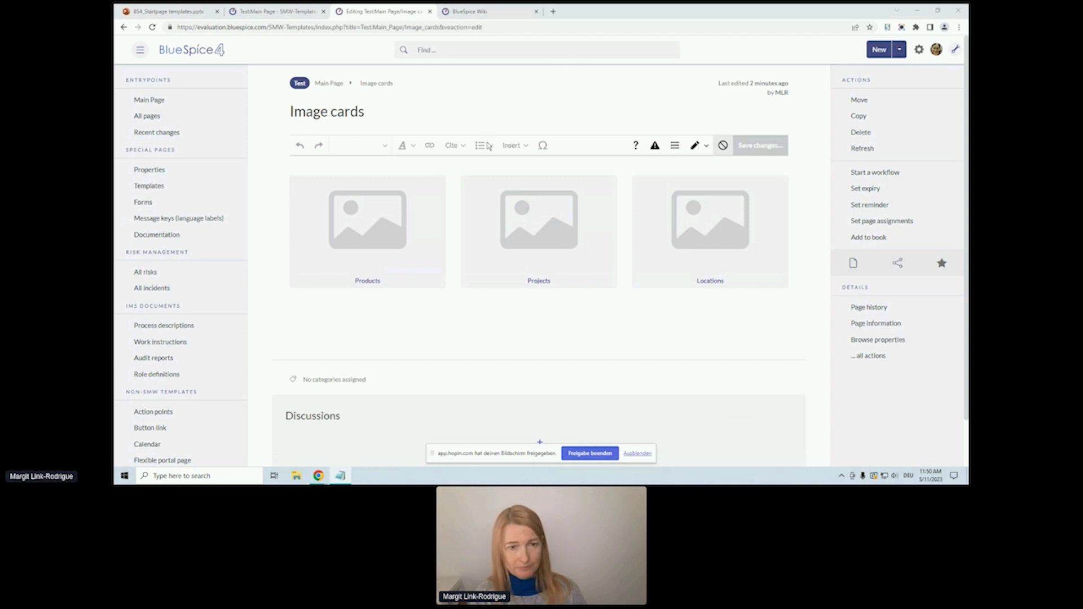
{"action": "double_click", "coordinate": [649, 182]}
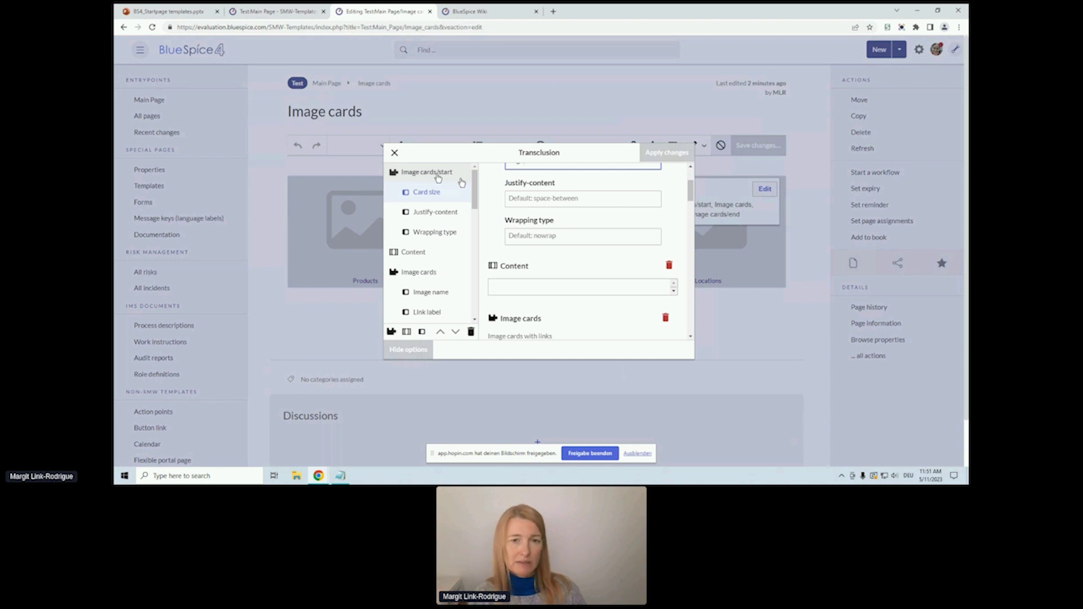
Step: Look over the card size and layout parameters, and set the first card's image name to "pexels-pixabay-50711.jpg"
{"action": "scroll", "coordinate": [561, 218], "scroll_direction": "up", "scroll_amount": 1}
{"action": "scroll", "coordinate": [561, 218], "scroll_direction": "up", "scroll_amount": 2}
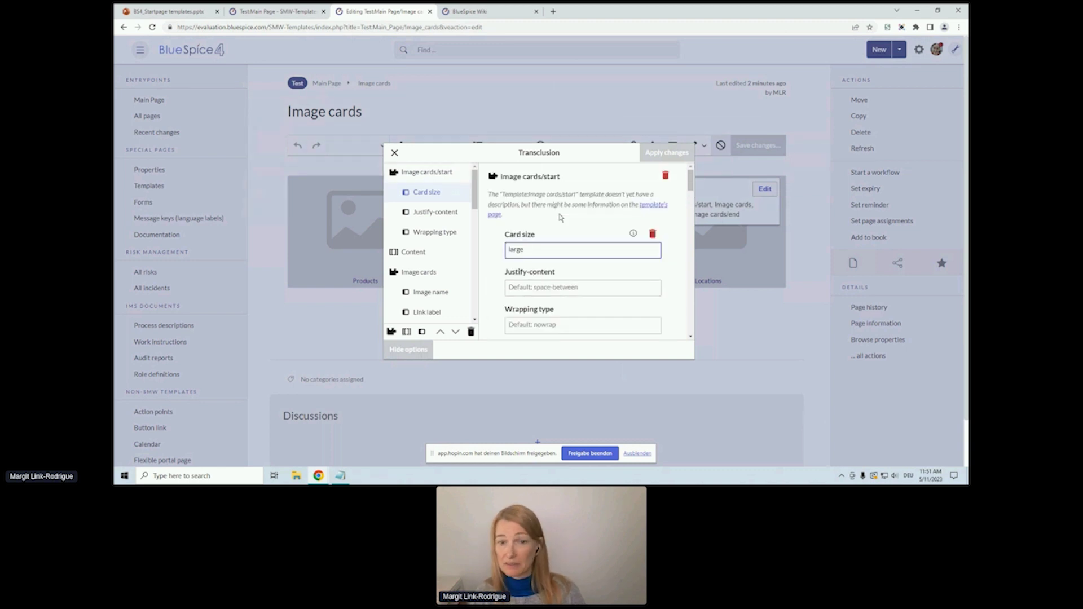
{"action": "scroll", "coordinate": [561, 218], "scroll_direction": "down", "scroll_amount": 1}
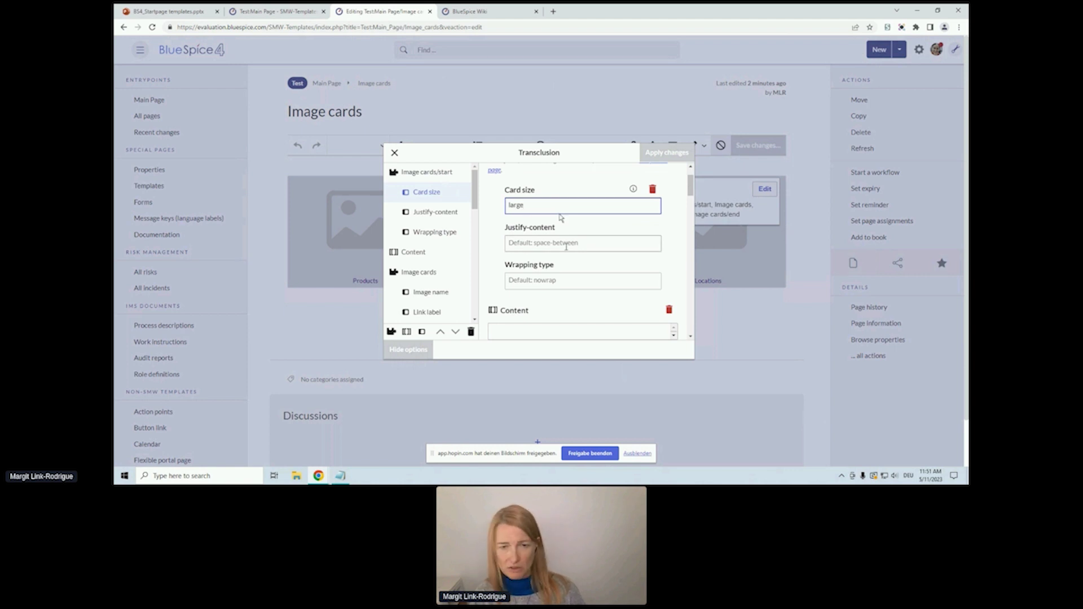
{"action": "scroll", "coordinate": [425, 242], "scroll_direction": "down", "scroll_amount": 2}
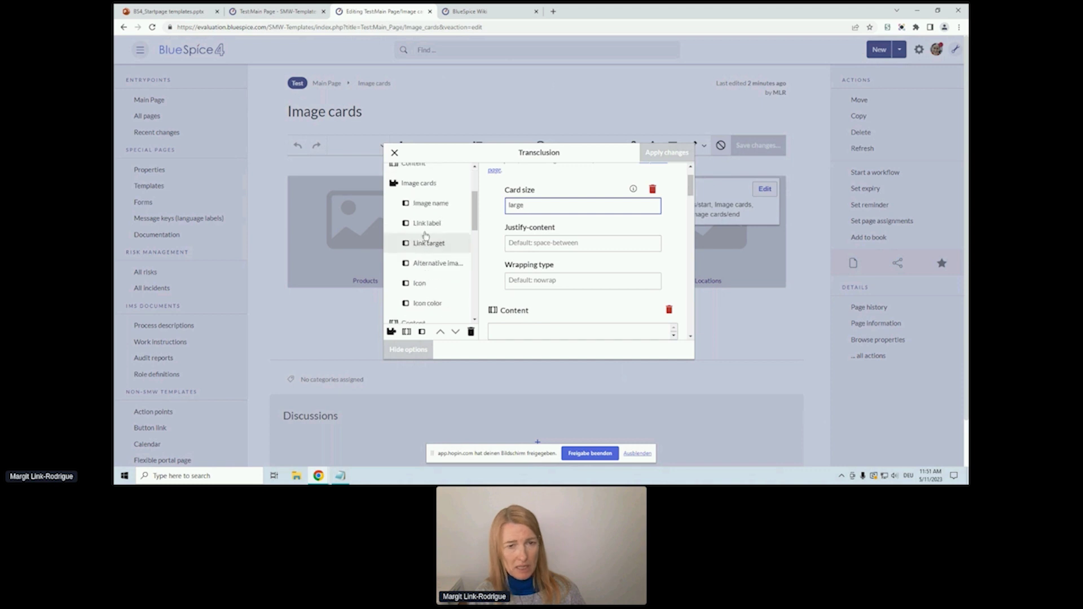
{"action": "left_click", "coordinate": [429, 203]}
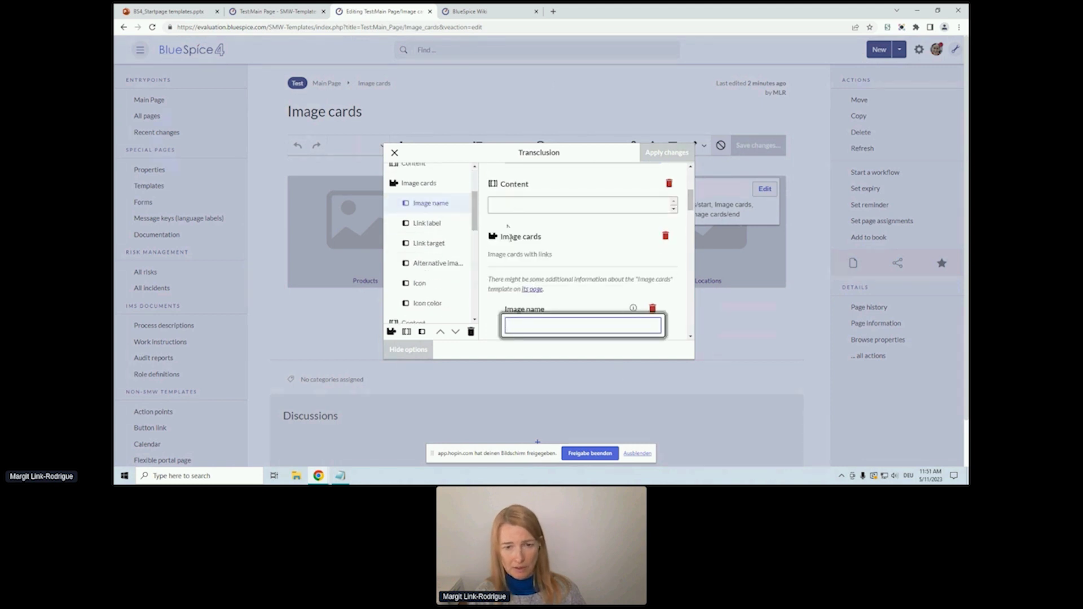
{"action": "type", "text": "pexels-pixabay-50711.jpg"}
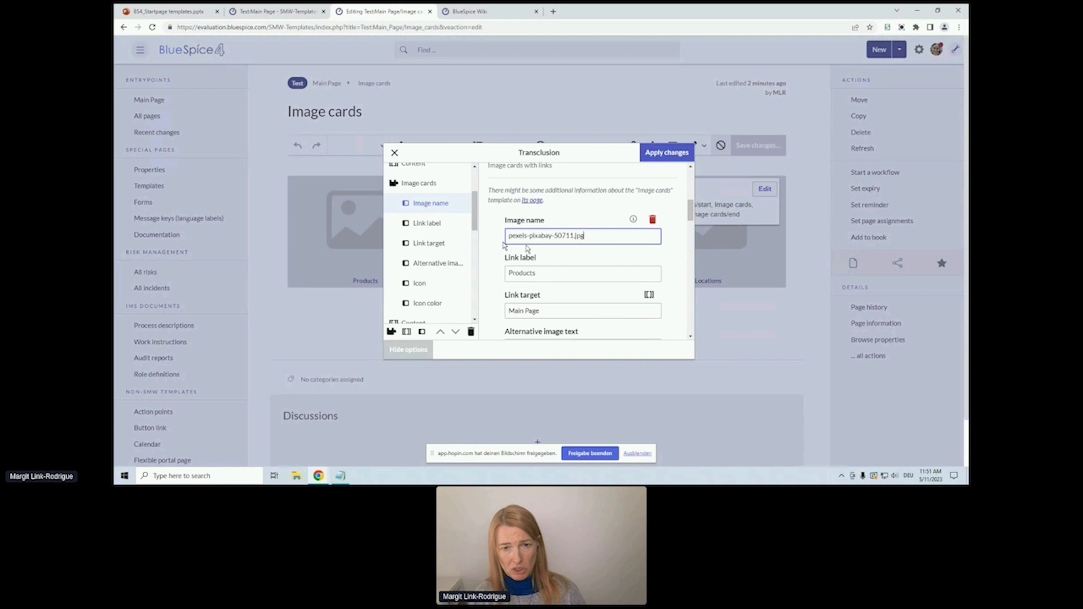
Step: Check the link label and link target parameters of the first image card
{"action": "left_click", "coordinate": [504, 265]}
{"action": "double_click", "coordinate": [506, 273]}
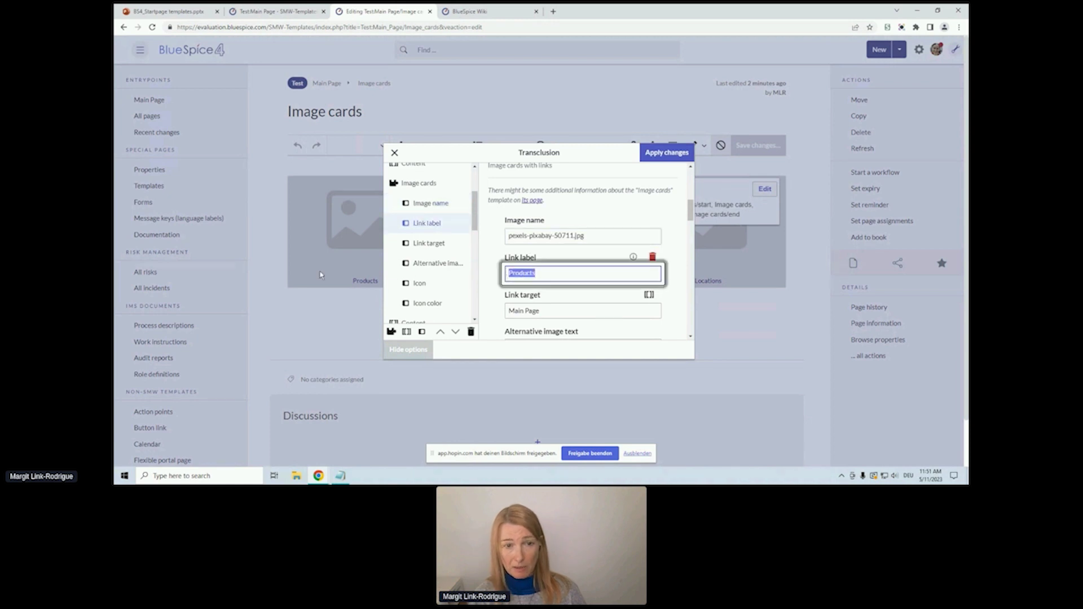
{"action": "scroll", "coordinate": [528, 225], "scroll_direction": "down", "scroll_amount": 2}
{"action": "left_click", "coordinate": [530, 222]}
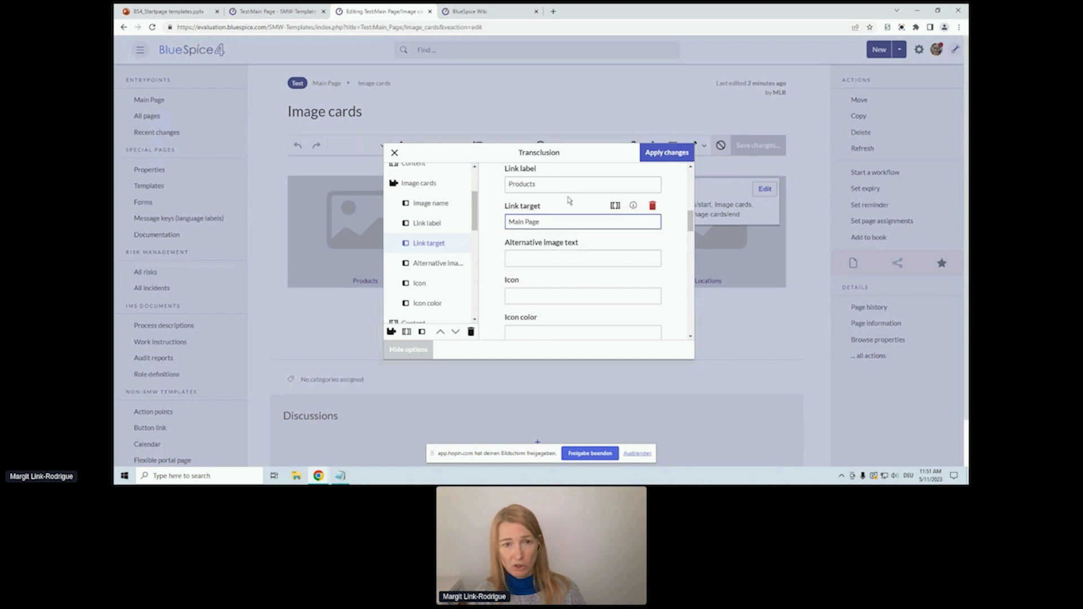
Step: Set the second image card's image name to "pexels-alena-darmel-7710047.jpg"
{"action": "scroll", "coordinate": [428, 254], "scroll_direction": "up", "scroll_amount": 1}
{"action": "left_click", "coordinate": [430, 230]}
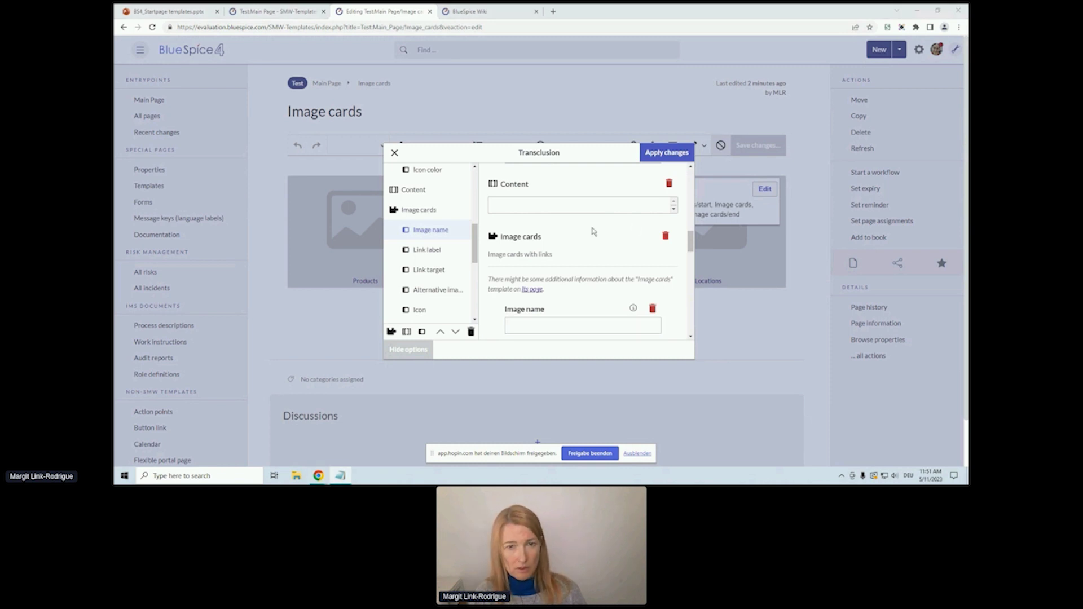
{"action": "left_click", "coordinate": [552, 327]}
{"action": "type", "text": "pexels-alena-darmel-7710047.jpg"}
Step: Set the third image card's image name to "pexels-riccardo-301930.jpg"
{"action": "scroll", "coordinate": [429, 243], "scroll_direction": "up", "scroll_amount": 1}
{"action": "left_click", "coordinate": [420, 254]}
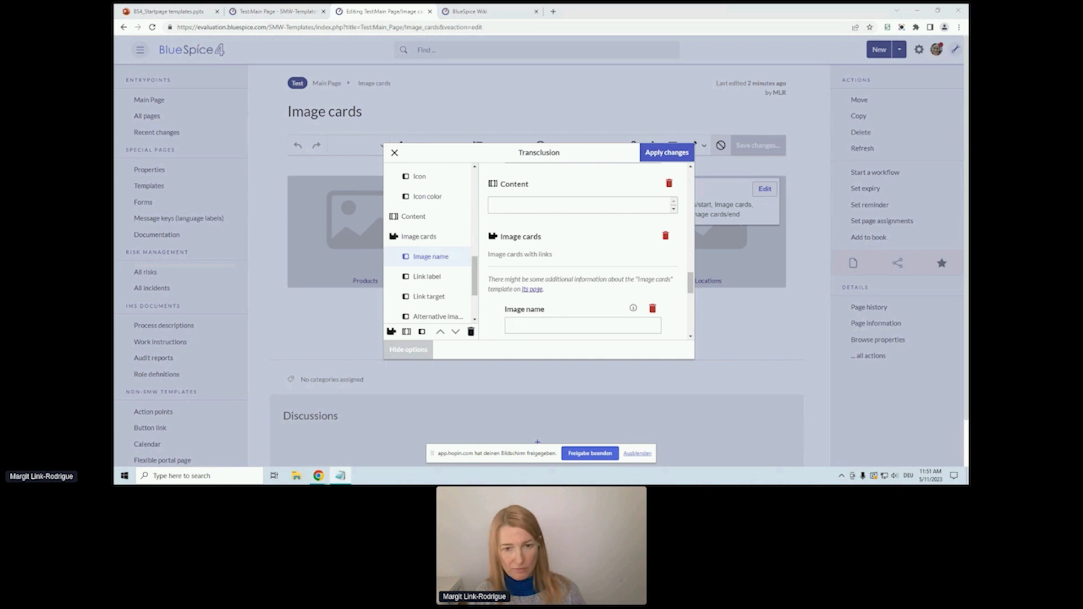
{"action": "left_click", "coordinate": [540, 324]}
{"action": "type", "text": "pexels-riccardo-301930.jpg"}
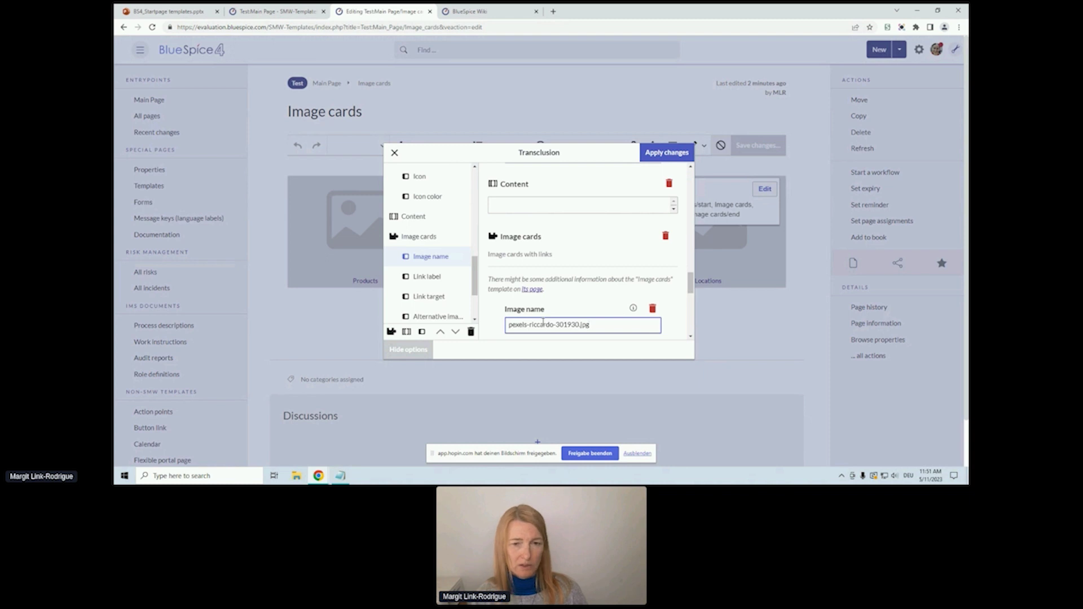
Step: Apply the image card changes, save the Image cards subpage and return to the Test Main Page
{"action": "left_click", "coordinate": [655, 152]}
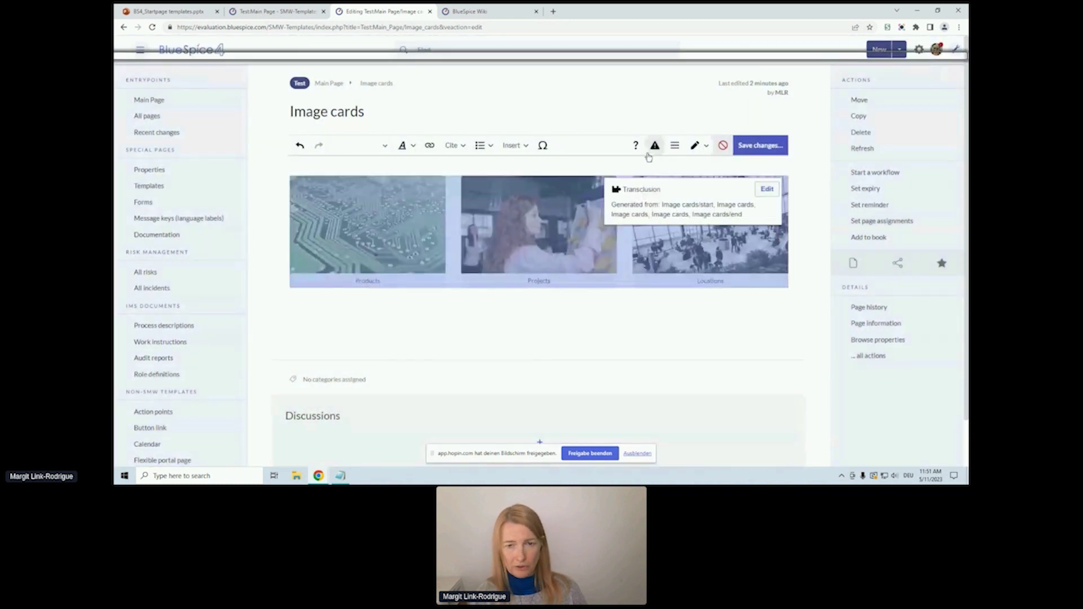
{"action": "left_click", "coordinate": [759, 145]}
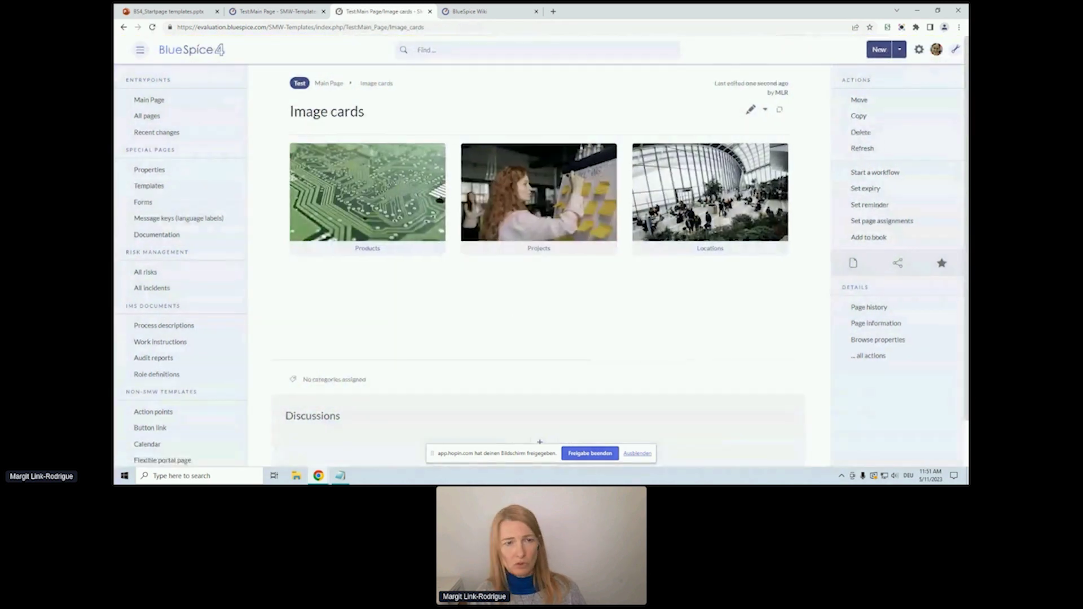
{"action": "left_click", "coordinate": [329, 83]}
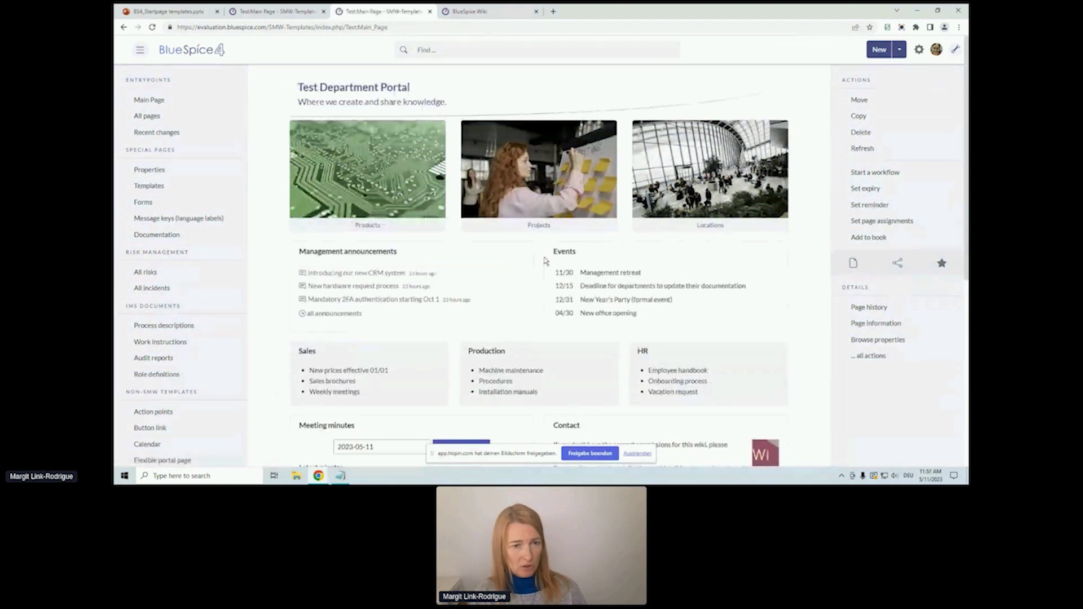
Step: Open all management announcements and start a new blog entry with the title "test" and the content "test"
{"action": "scroll", "coordinate": [545, 261], "scroll_direction": "down", "scroll_amount": 1}
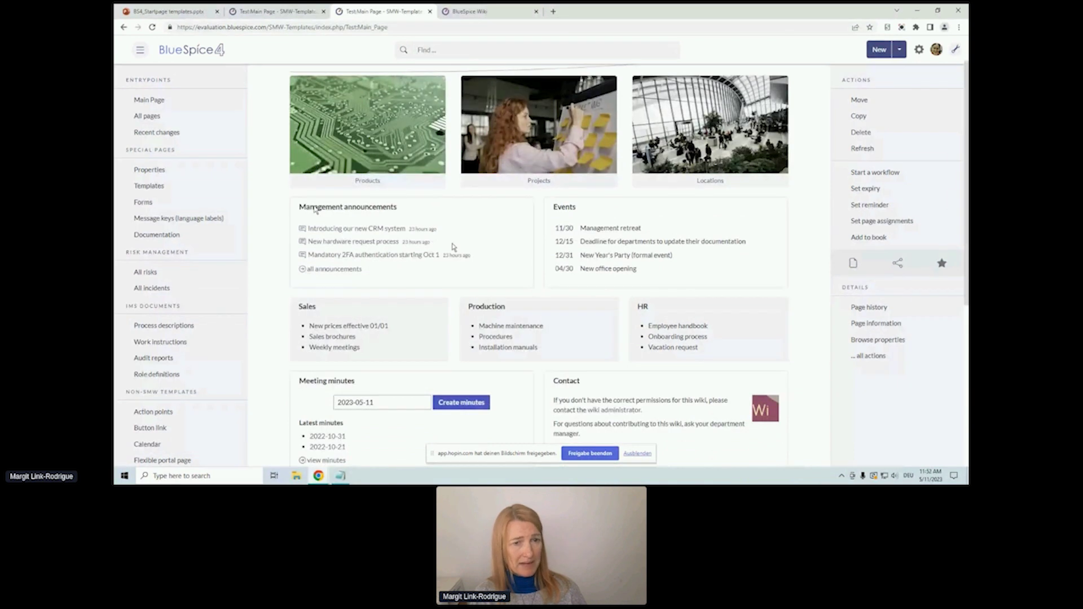
{"action": "scroll", "coordinate": [453, 247], "scroll_direction": "down", "scroll_amount": 1}
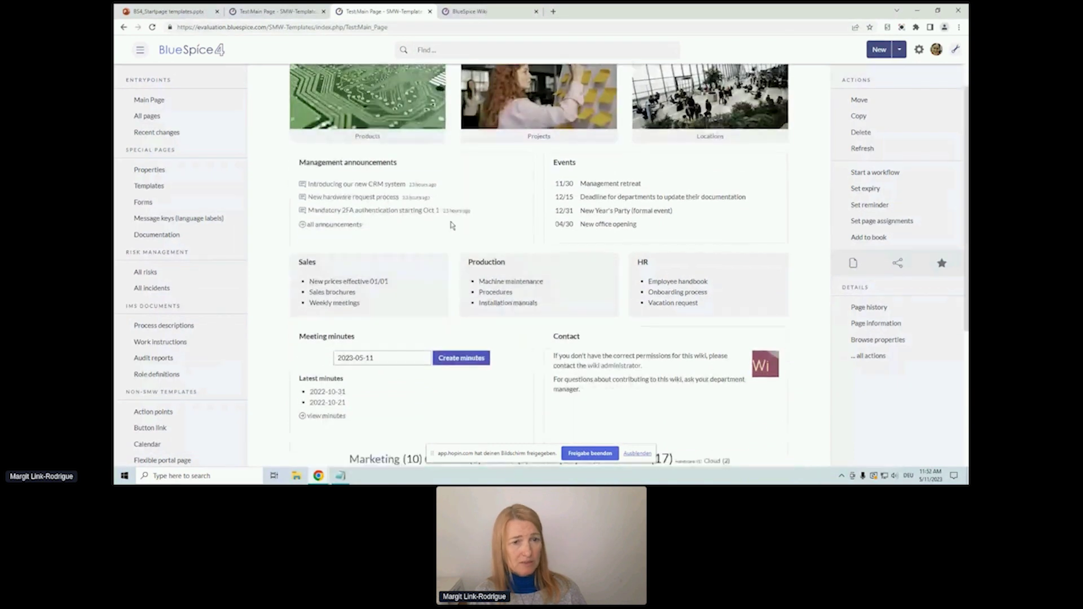
{"action": "left_click", "coordinate": [337, 227]}
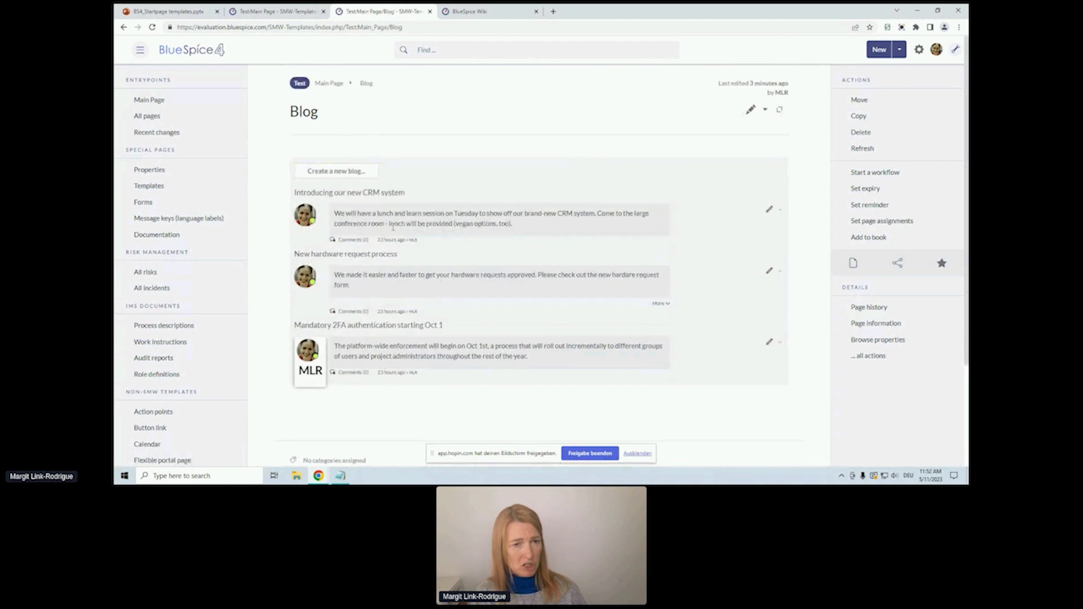
{"action": "left_click", "coordinate": [338, 172]}
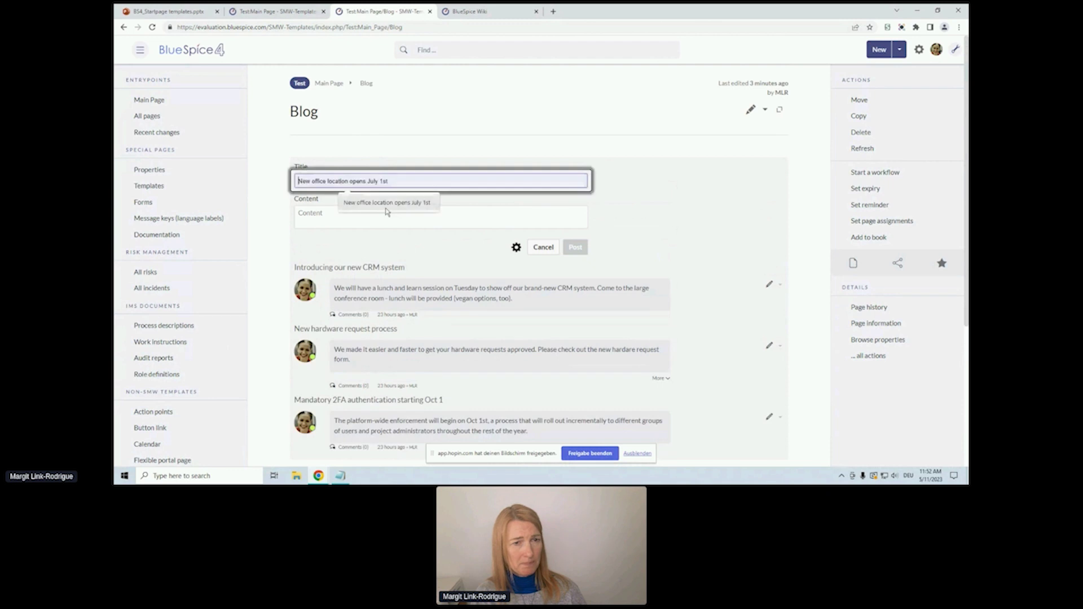
{"action": "left_click", "coordinate": [405, 179]}
{"action": "type", "text": "test"}
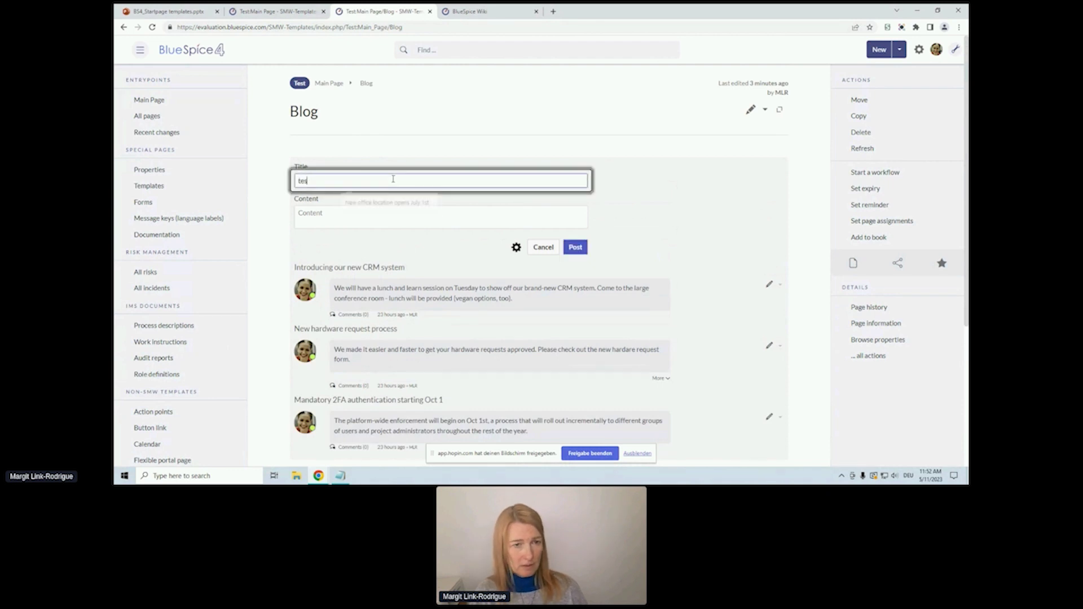
{"action": "left_click", "coordinate": [365, 213]}
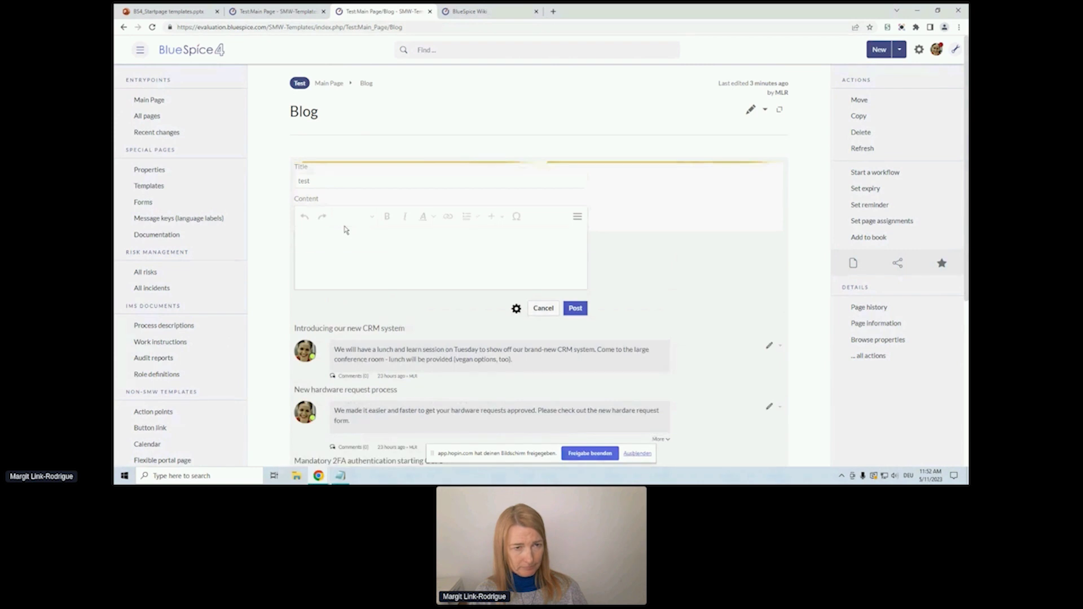
{"action": "type", "text": "test"}
Step: Show the entry's teaser and page tag options, post the blog entry and return to the Test Main Page
{"action": "left_click", "coordinate": [516, 308]}
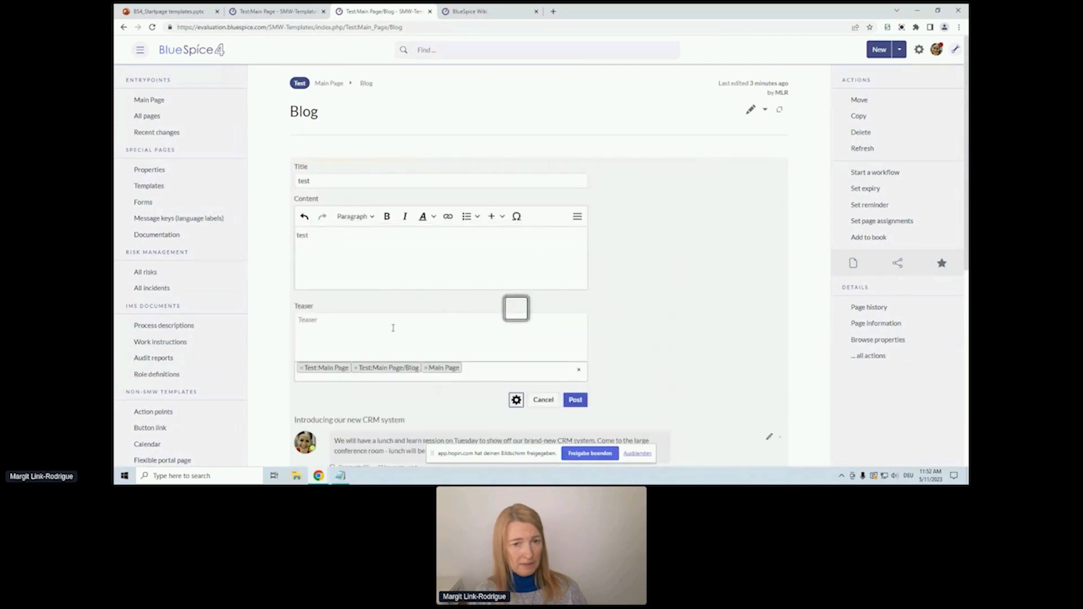
{"action": "scroll", "coordinate": [387, 278], "scroll_direction": "down", "scroll_amount": 2}
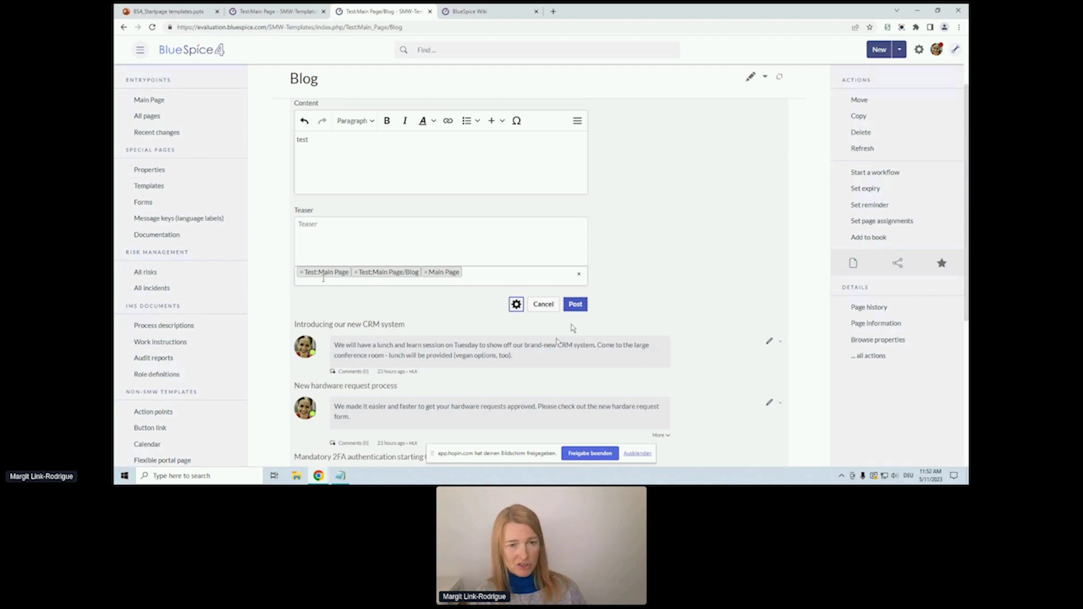
{"action": "left_click", "coordinate": [575, 304]}
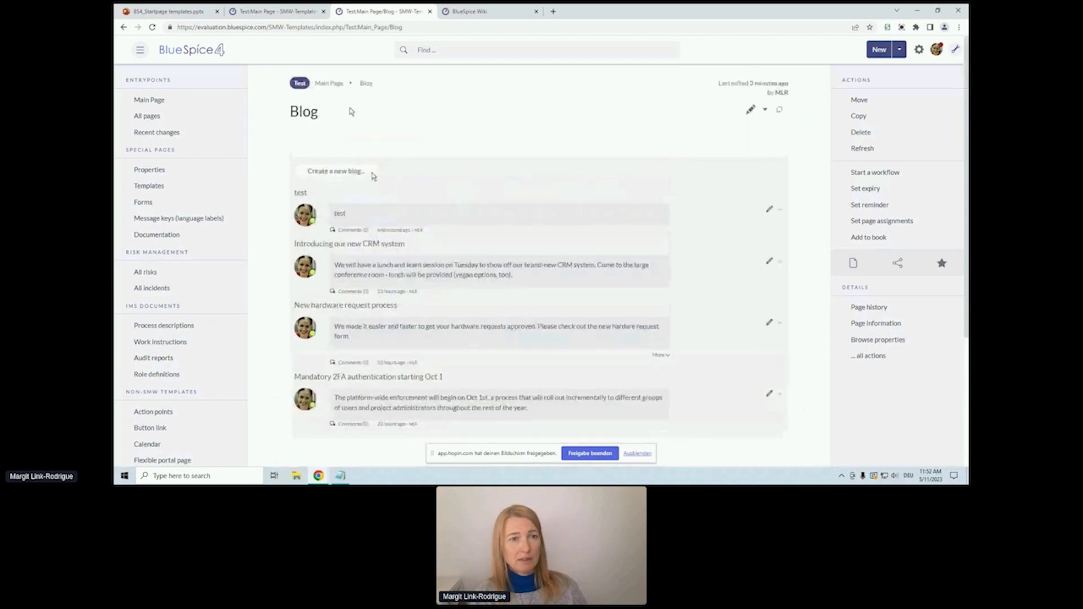
{"action": "left_click", "coordinate": [330, 85]}
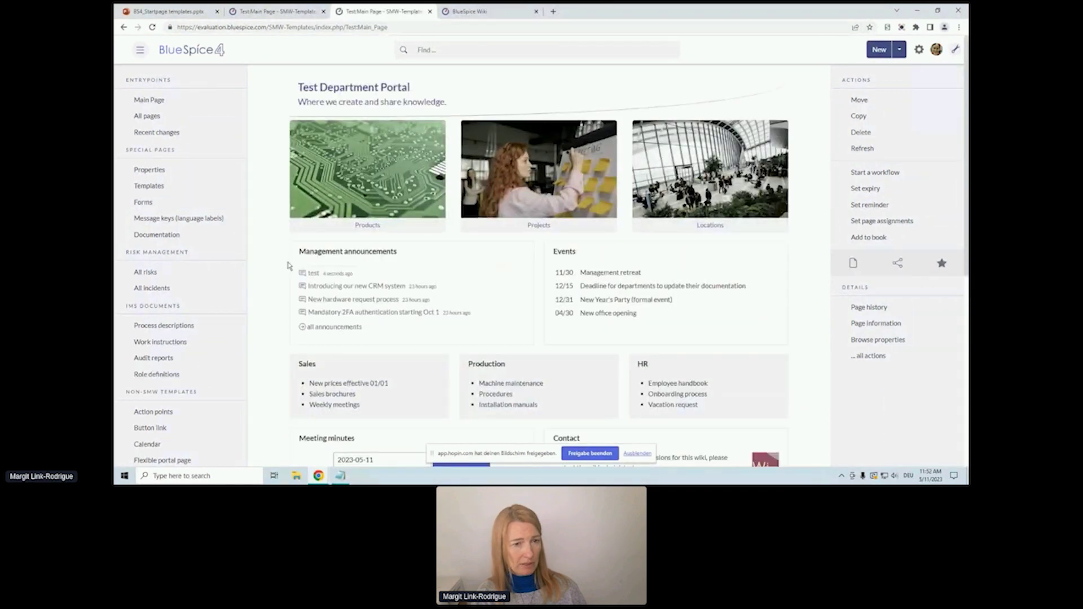
Step: Open the Sales subpage of the Test Main Page for source editing
{"action": "scroll", "coordinate": [473, 283], "scroll_direction": "down", "scroll_amount": 2}
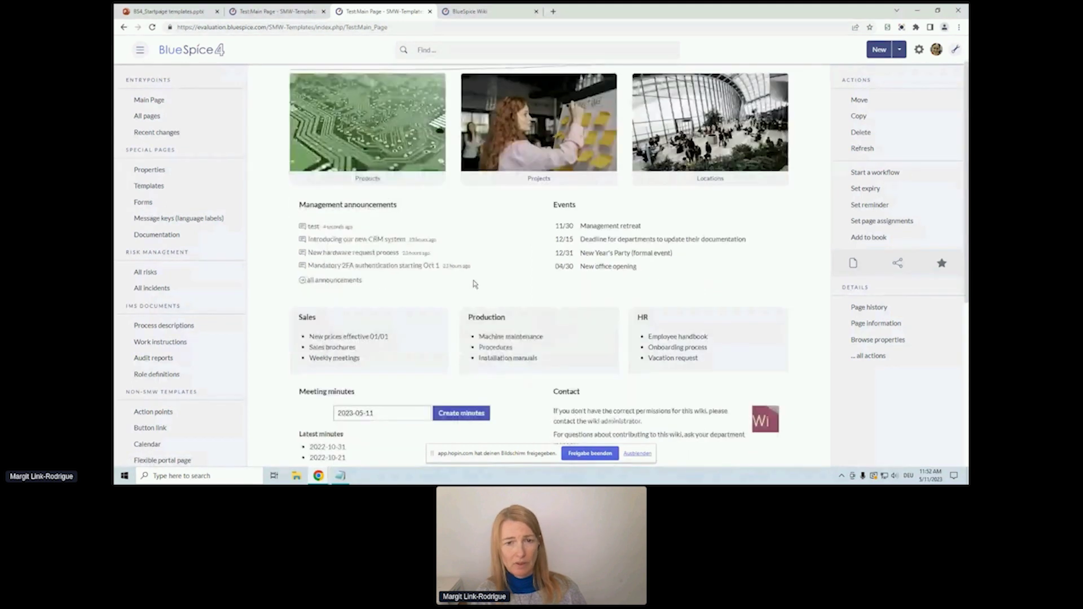
{"action": "scroll", "coordinate": [473, 283], "scroll_direction": "down", "scroll_amount": 2}
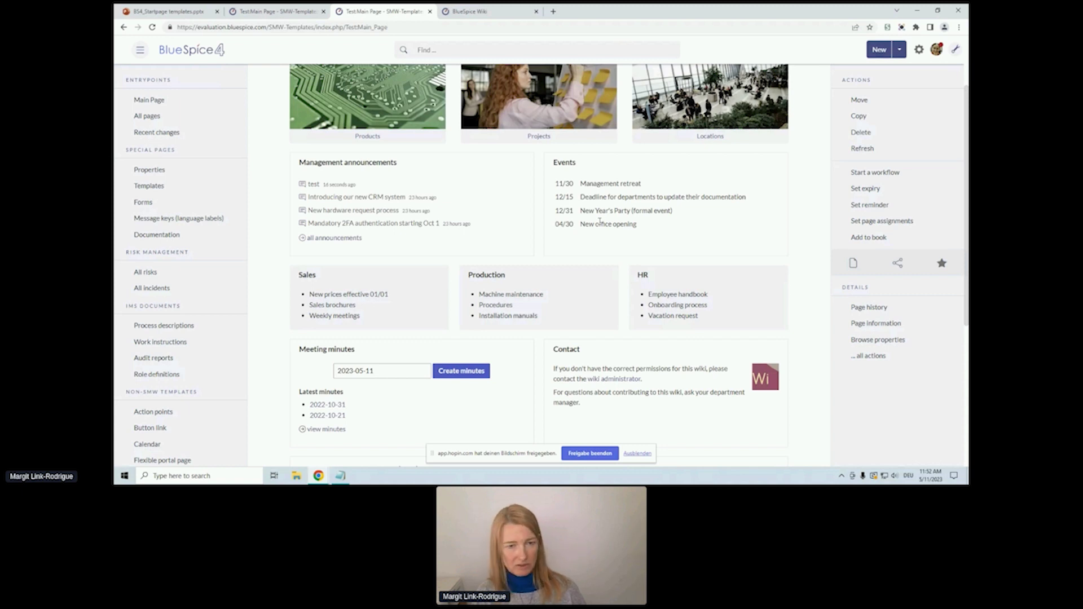
{"action": "scroll", "coordinate": [433, 239], "scroll_direction": "down", "scroll_amount": 2}
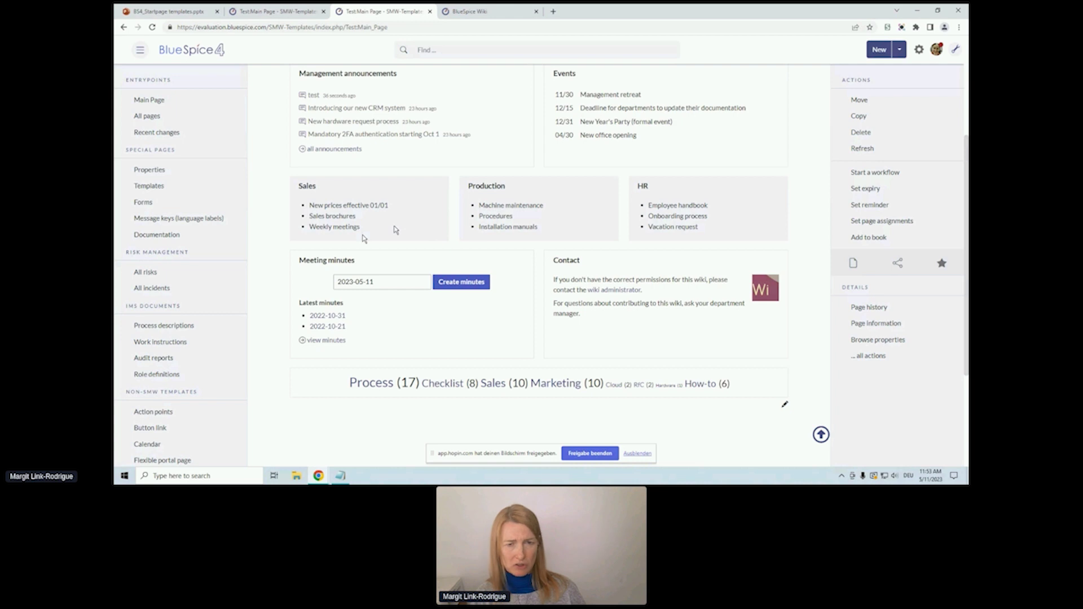
{"action": "left_click_drag", "start_coordinate": [334, 192], "coordinate": [310, 186]}
{"action": "left_click", "coordinate": [311, 186]}
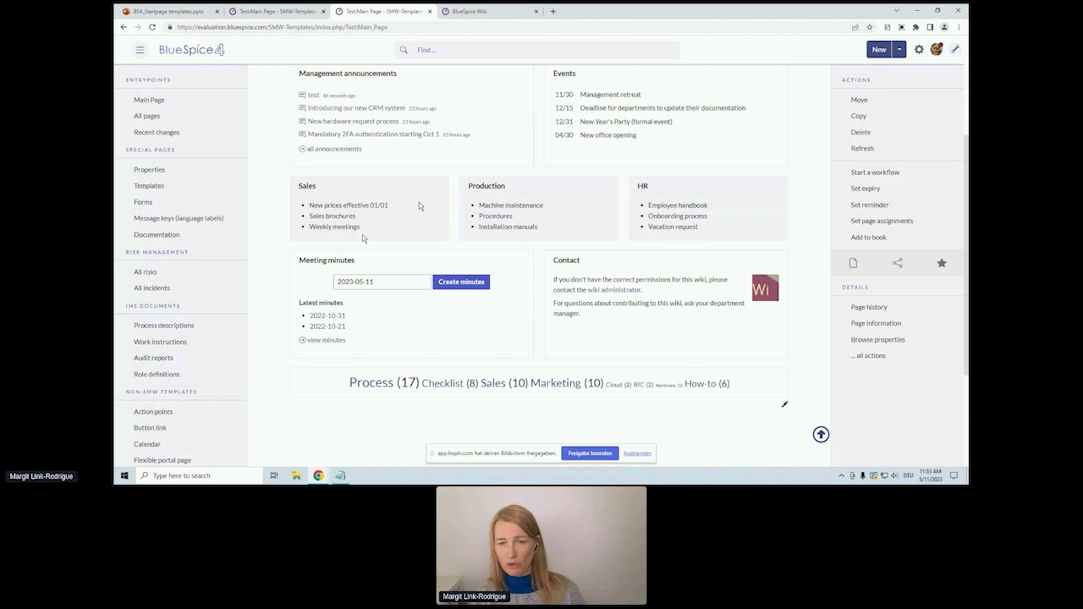
{"action": "scroll", "coordinate": [420, 206], "scroll_direction": "down", "scroll_amount": 2}
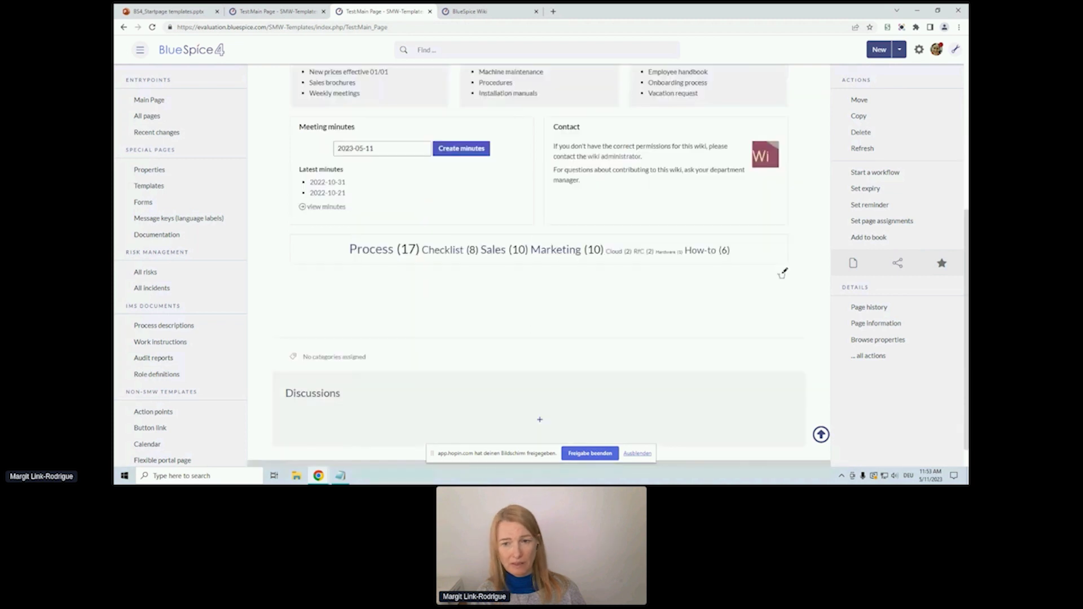
{"action": "left_click", "coordinate": [783, 272]}
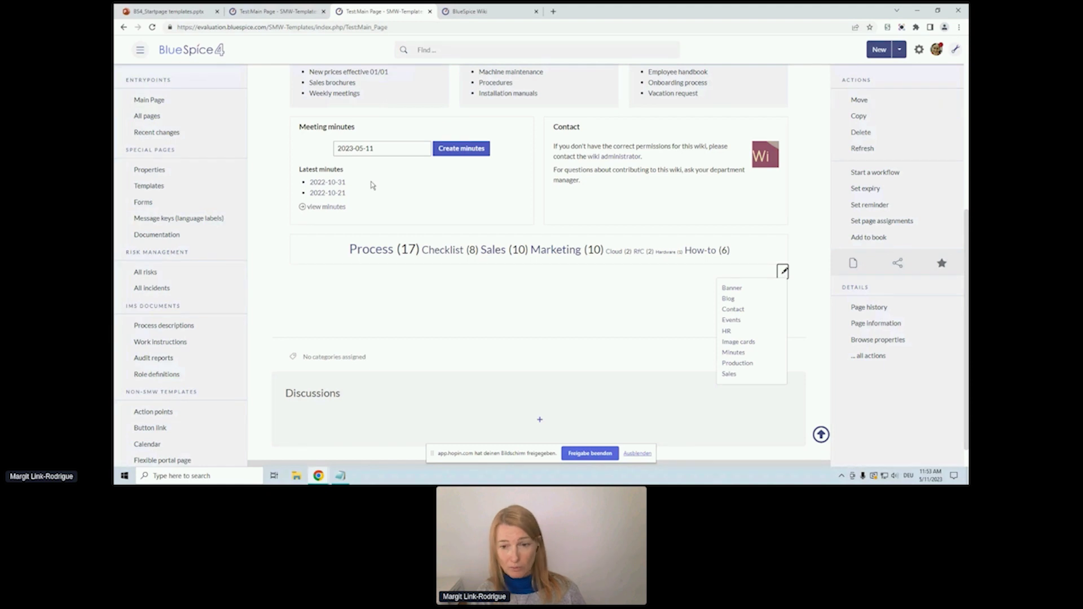
{"action": "left_click", "coordinate": [726, 375]}
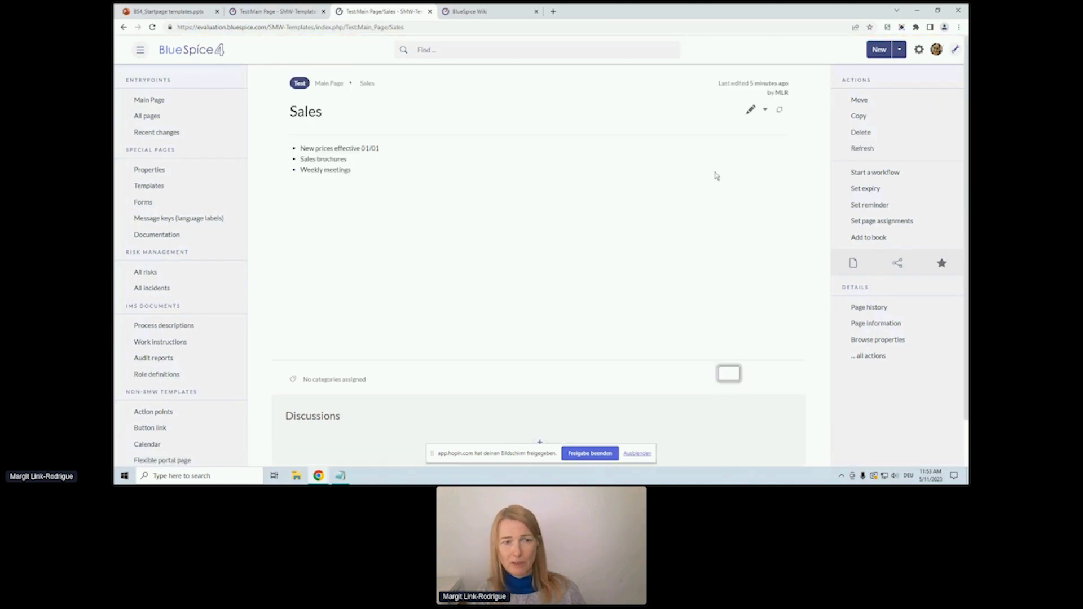
{"action": "left_click", "coordinate": [764, 110]}
{"action": "left_click", "coordinate": [754, 129]}
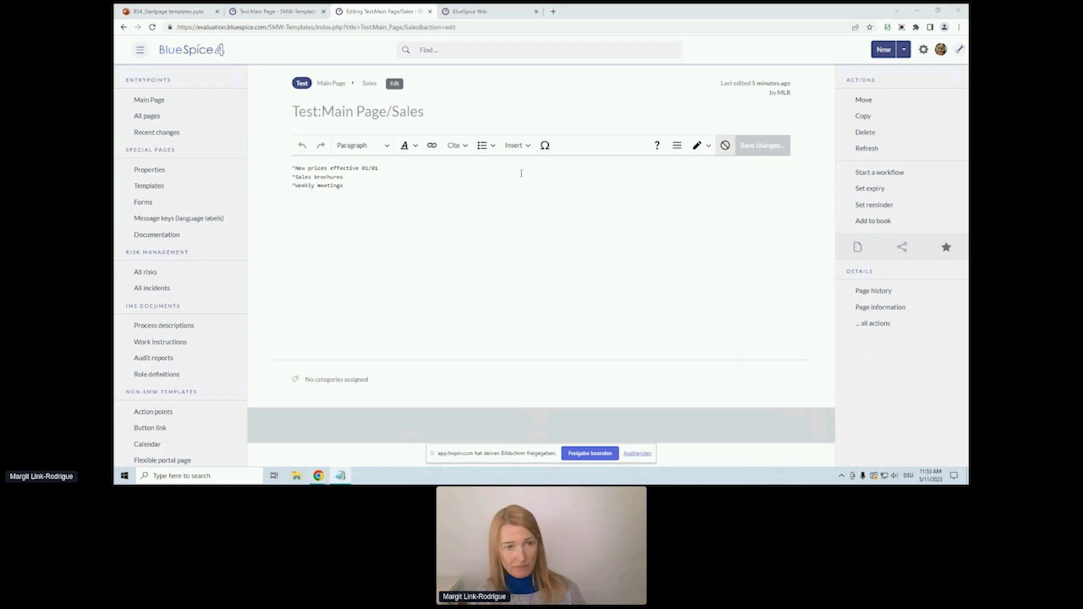
Step: Replace the Sales list with an #ask query for Category:Sales, format ul, limit 4, sorted by Modification date descending, empty searchlabel, and save the page
{"action": "left_click_drag", "start_coordinate": [368, 190], "coordinate": [292, 148]}
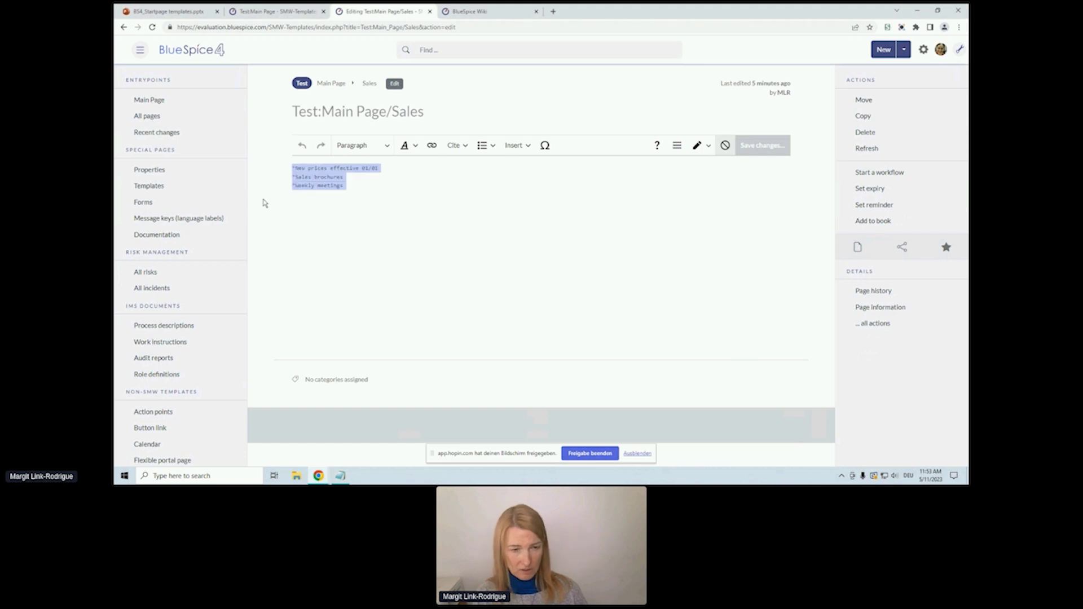
{"action": "type", "text": "{{#ask: [[Category:Sales]][[Modification date::+]] |format=ul |limit=4 |sort=Modification date |order=desc |searchlabel= }}"}
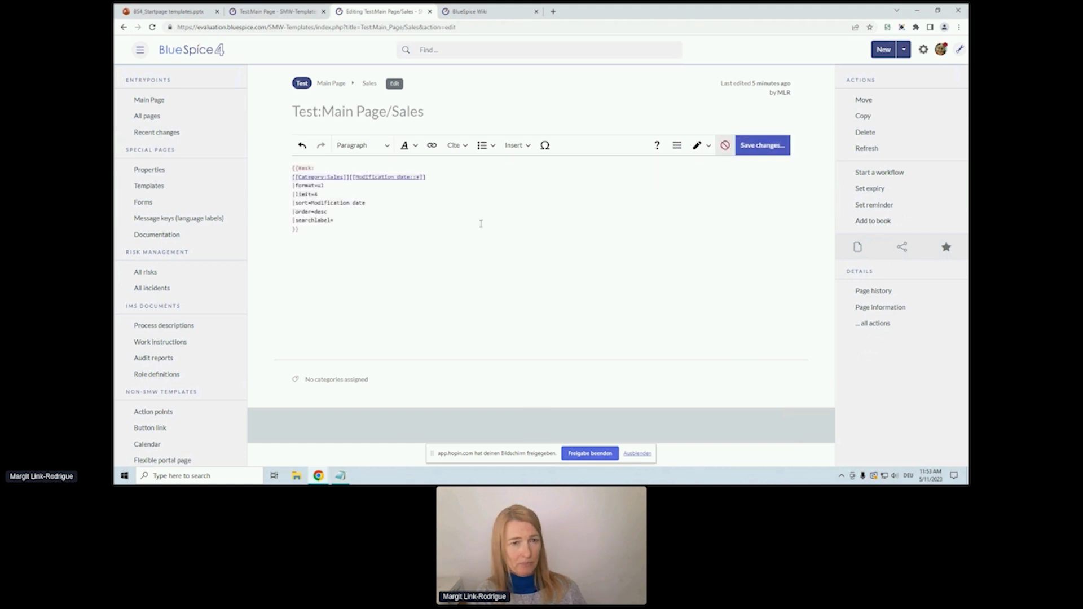
{"action": "left_click", "coordinate": [761, 146]}
{"action": "left_click", "coordinate": [641, 204]}
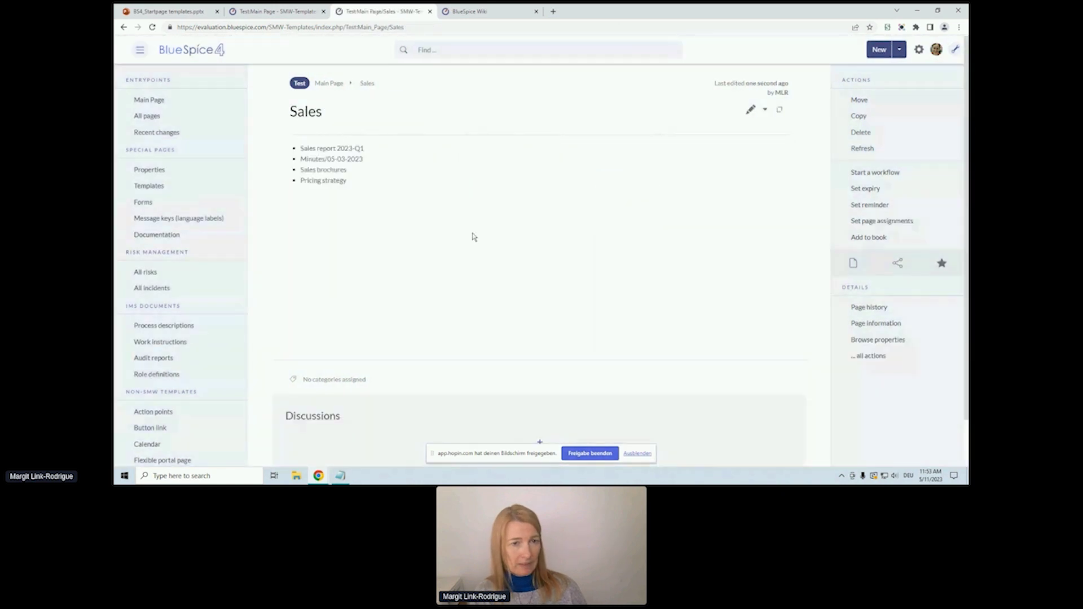
Step: Return to the Test Main Page and look over its Sales box, meeting minutes, contact and tag cloud sections
{"action": "left_click", "coordinate": [329, 83]}
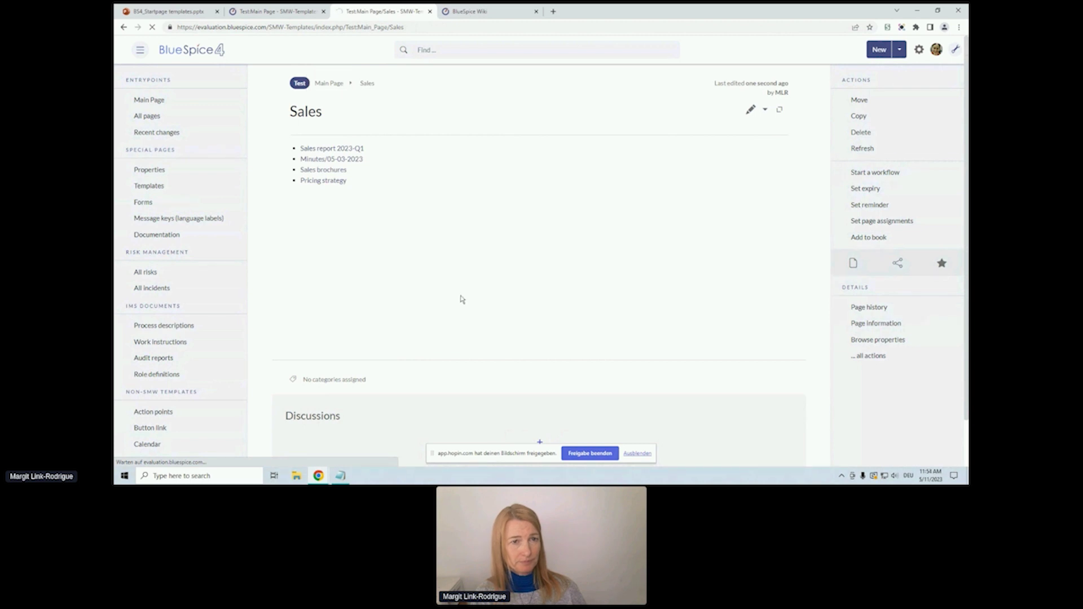
{"action": "scroll", "coordinate": [482, 288], "scroll_direction": "down", "scroll_amount": 2}
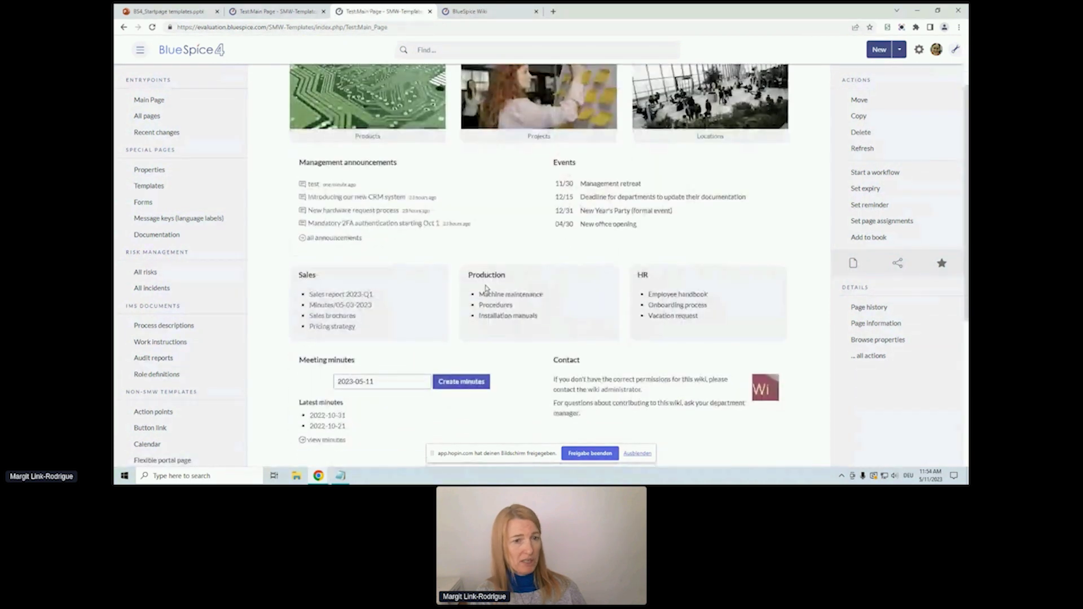
{"action": "scroll", "coordinate": [485, 288], "scroll_direction": "down", "scroll_amount": 1}
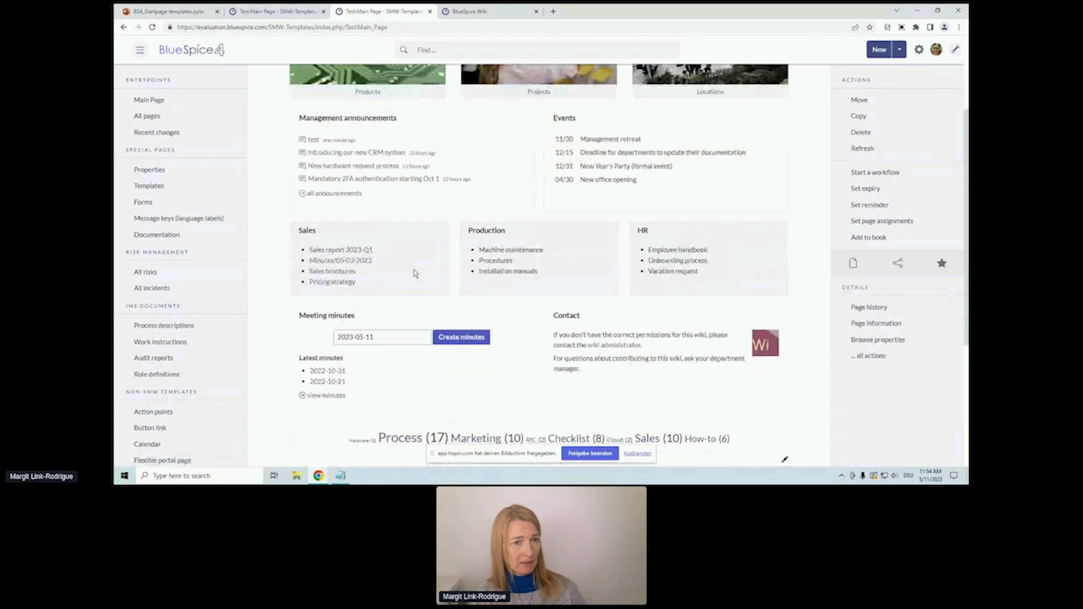
{"action": "scroll", "coordinate": [415, 273], "scroll_direction": "down", "scroll_amount": 1}
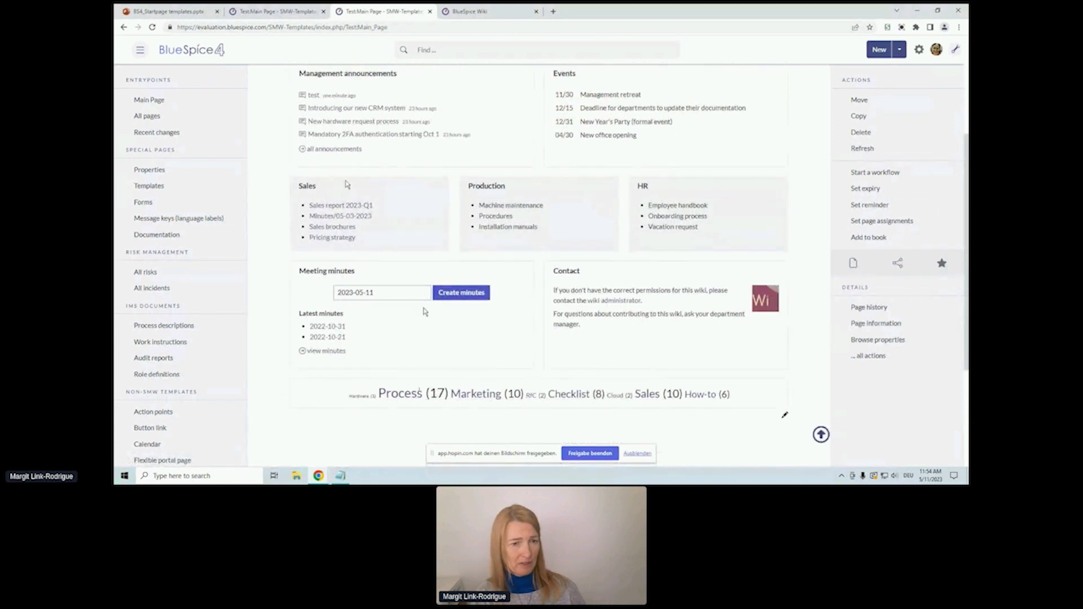
{"action": "scroll", "coordinate": [368, 308], "scroll_direction": "down", "scroll_amount": 1}
{"action": "scroll", "coordinate": [367, 308], "scroll_direction": "down", "scroll_amount": 1}
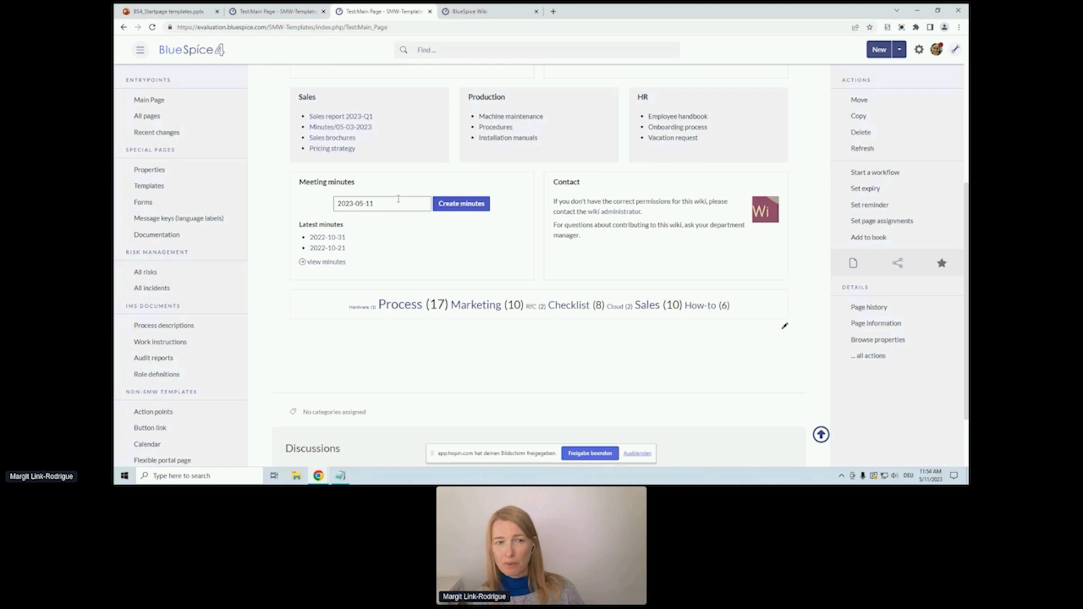
{"action": "scroll", "coordinate": [510, 406], "scroll_direction": "up", "scroll_amount": 5}
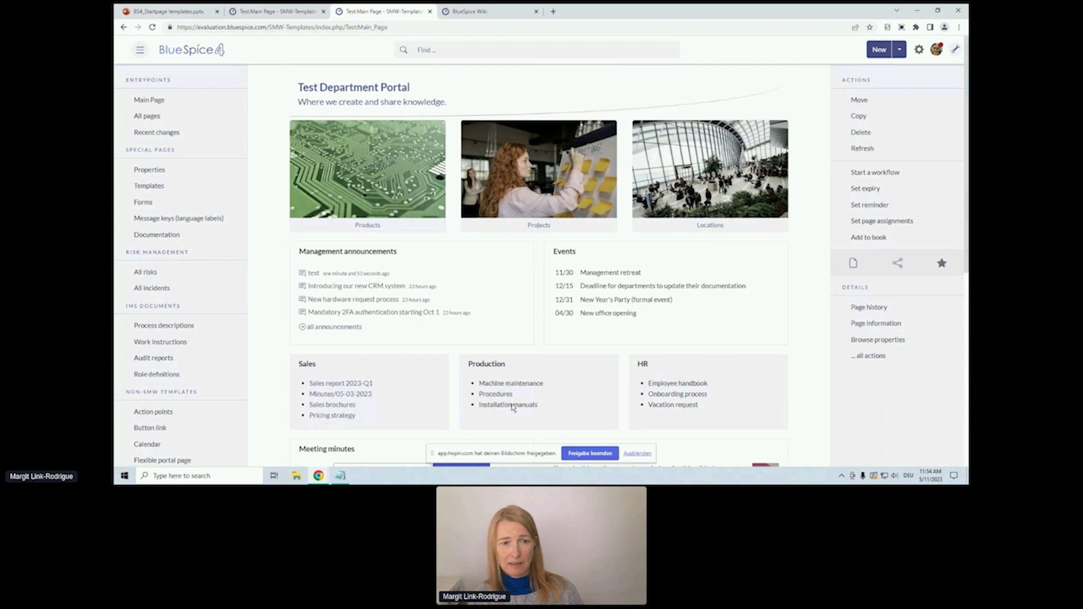
{"action": "scroll", "coordinate": [512, 407], "scroll_direction": "down", "scroll_amount": 4}
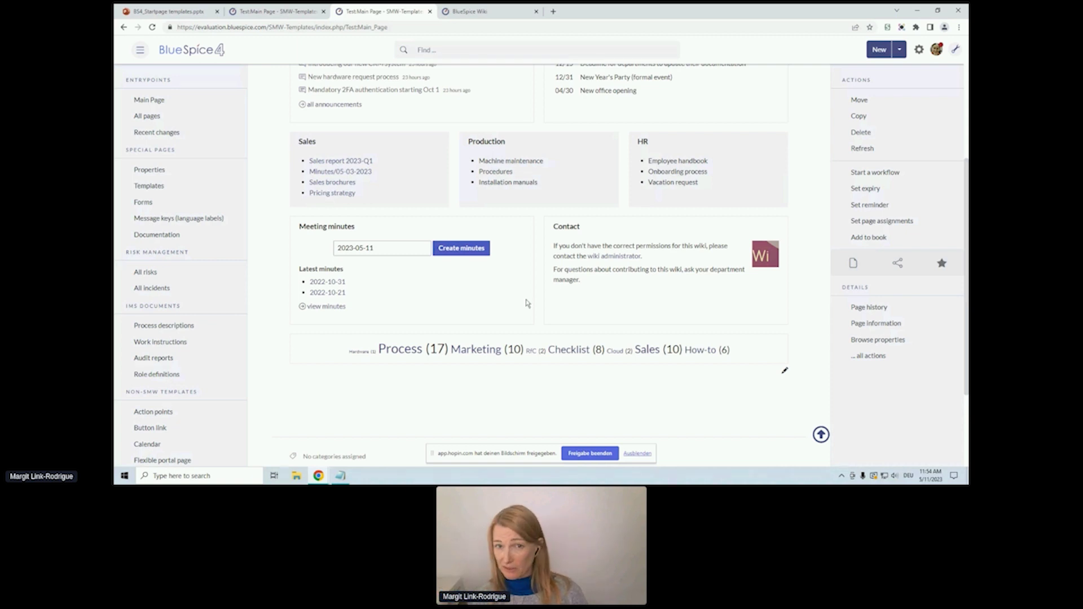
{"action": "scroll", "coordinate": [525, 285], "scroll_direction": "down", "scroll_amount": 2}
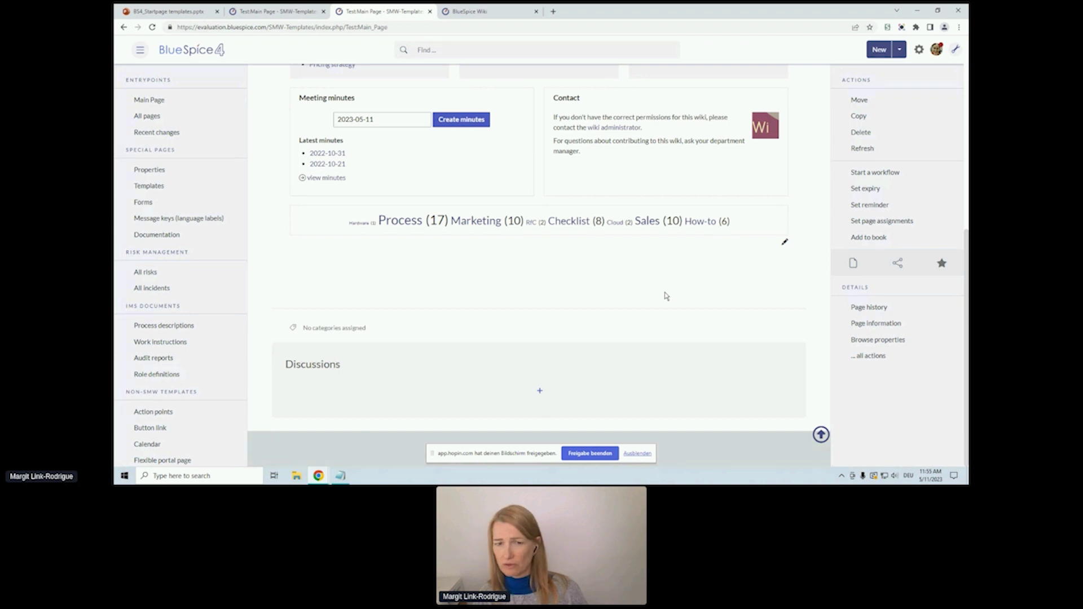
{"action": "scroll", "coordinate": [666, 296], "scroll_direction": "up", "scroll_amount": 3}
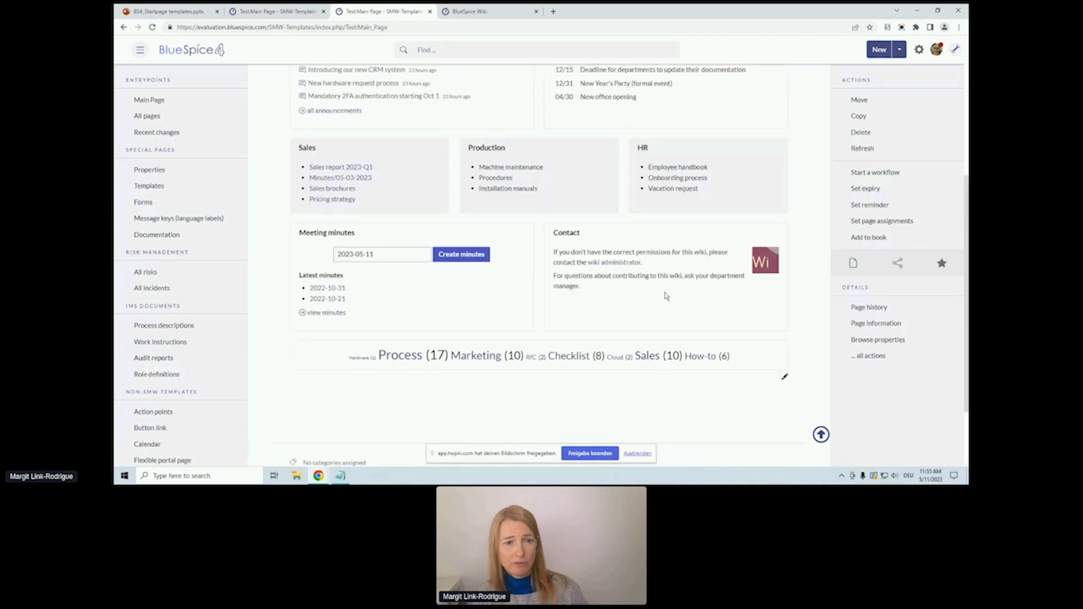
{"action": "scroll", "coordinate": [666, 296], "scroll_direction": "up", "scroll_amount": 4}
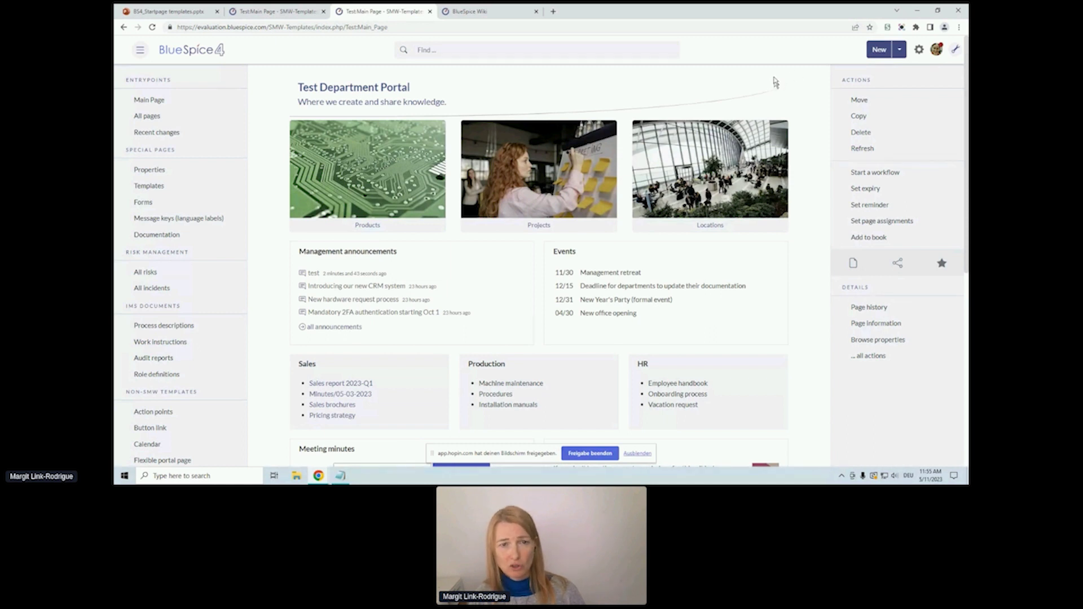
Step: Open the Test Main Page for source editing and point out the Startpage/styles.css templatestyles reference
{"action": "left_click", "coordinate": [866, 354]}
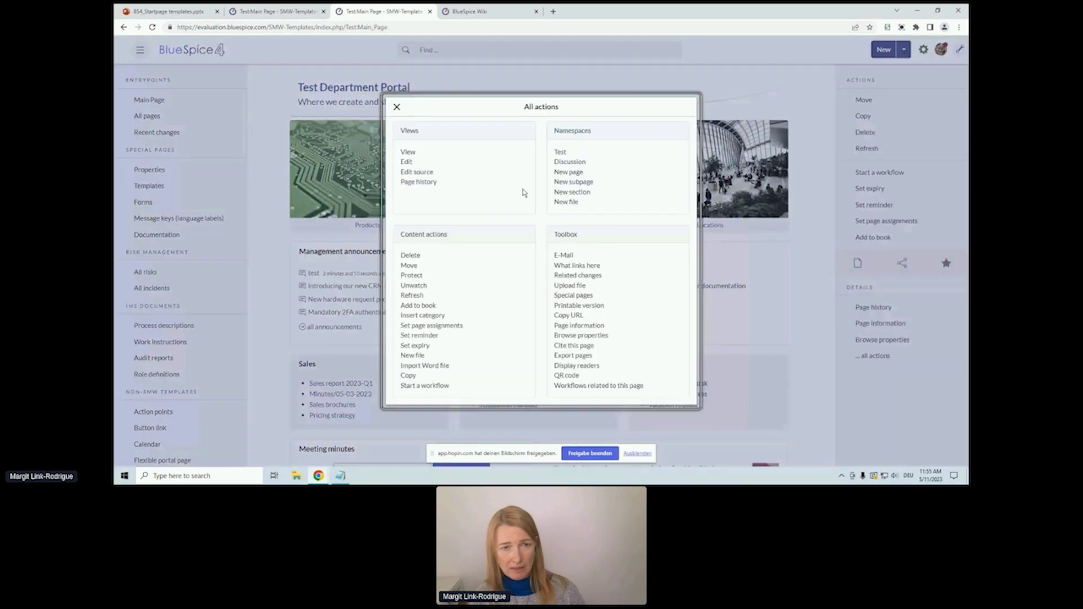
{"action": "left_click", "coordinate": [415, 173]}
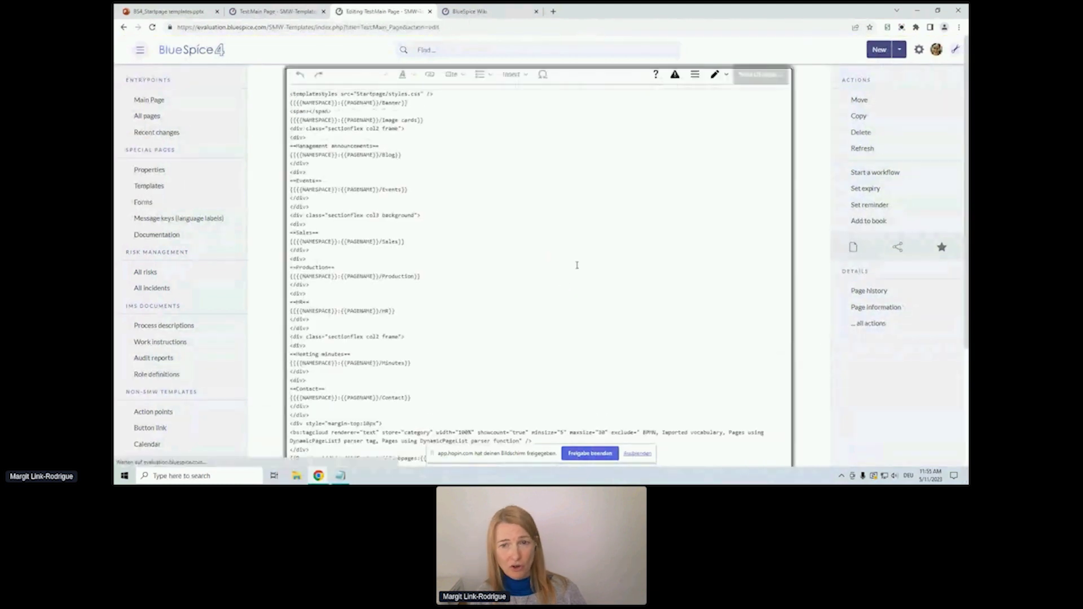
{"action": "left_click", "coordinate": [401, 119]}
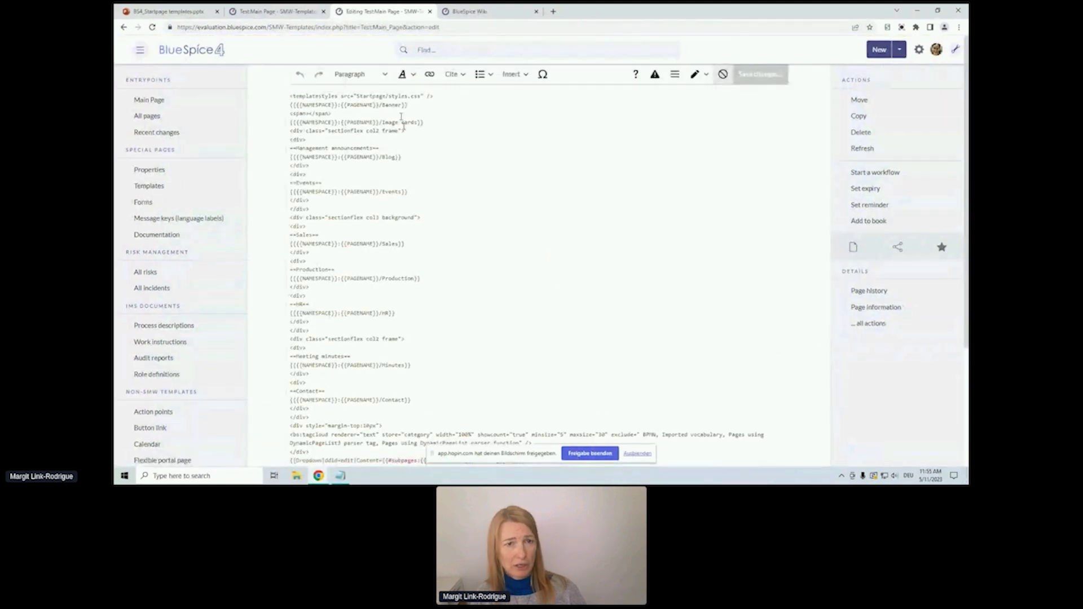
{"action": "left_click_drag", "start_coordinate": [424, 99], "coordinate": [372, 97]}
{"action": "left_click", "coordinate": [432, 100]}
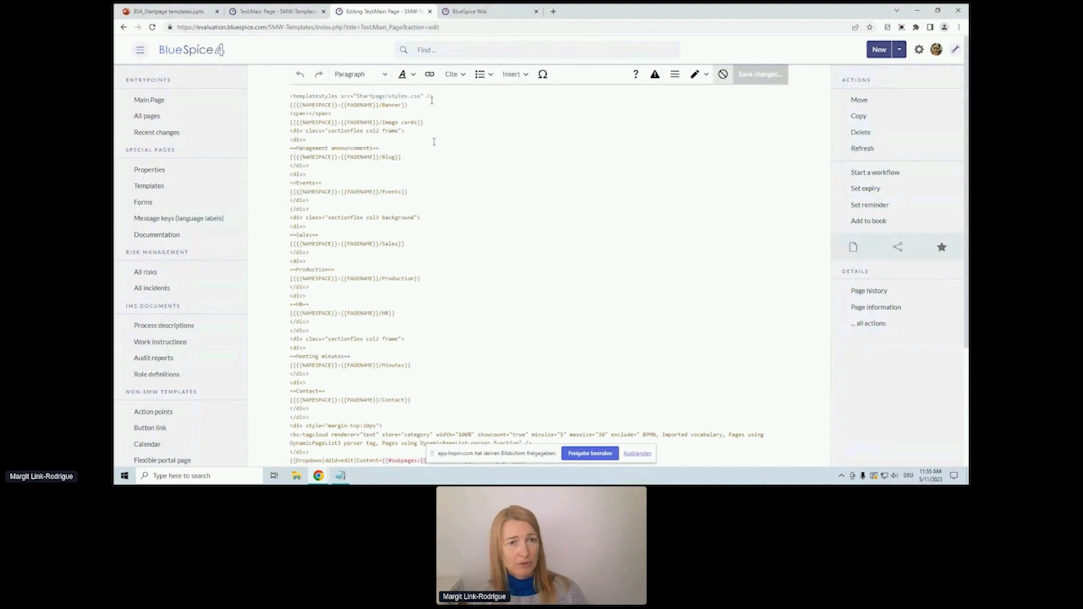
Step: Examine how the page source embeds the Banner, Image cards, Events, Sales and HR subpages through namespace and page name variables
{"action": "double_click", "coordinate": [400, 105]}
{"action": "left_click_drag", "start_coordinate": [382, 122], "coordinate": [416, 122]}
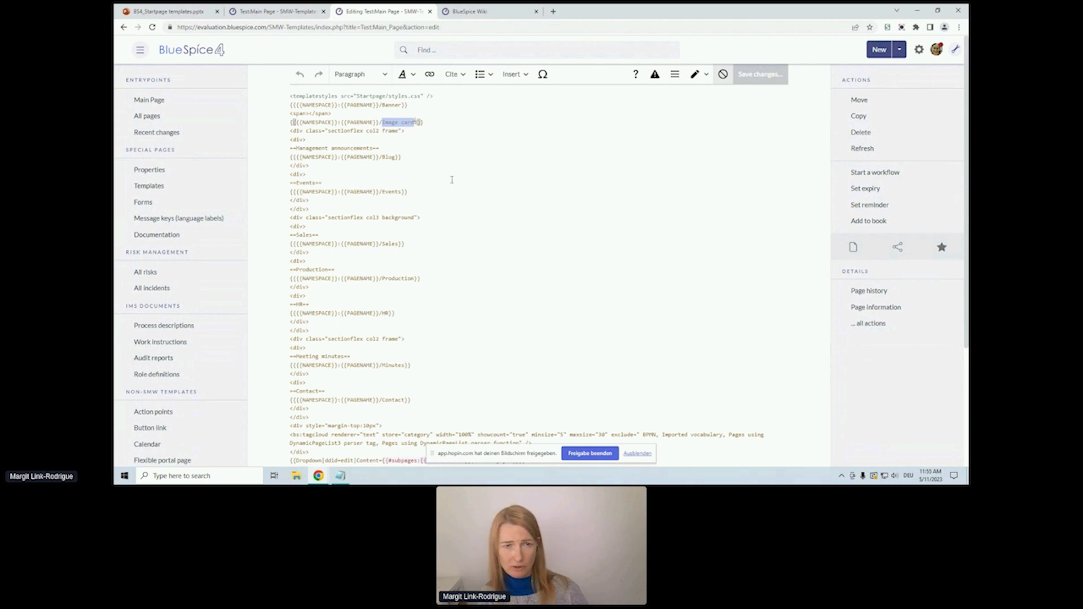
{"action": "scroll", "coordinate": [449, 179], "scroll_direction": "down", "scroll_amount": 2}
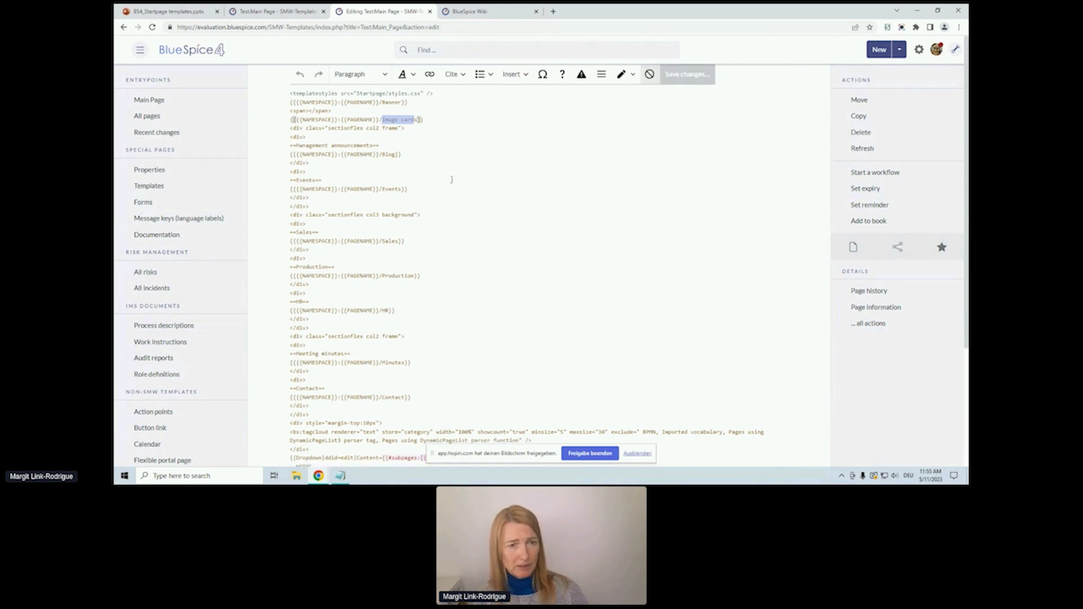
{"action": "left_click_drag", "start_coordinate": [379, 146], "coordinate": [296, 147]}
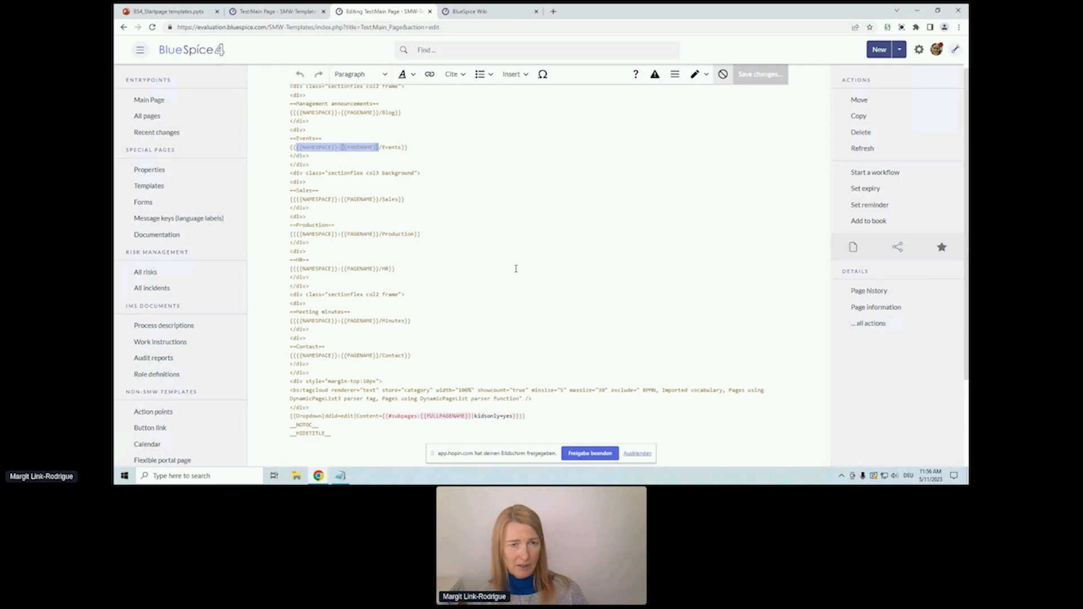
{"action": "left_click_drag", "start_coordinate": [380, 199], "coordinate": [313, 199]}
{"action": "left_click", "coordinate": [301, 199]}
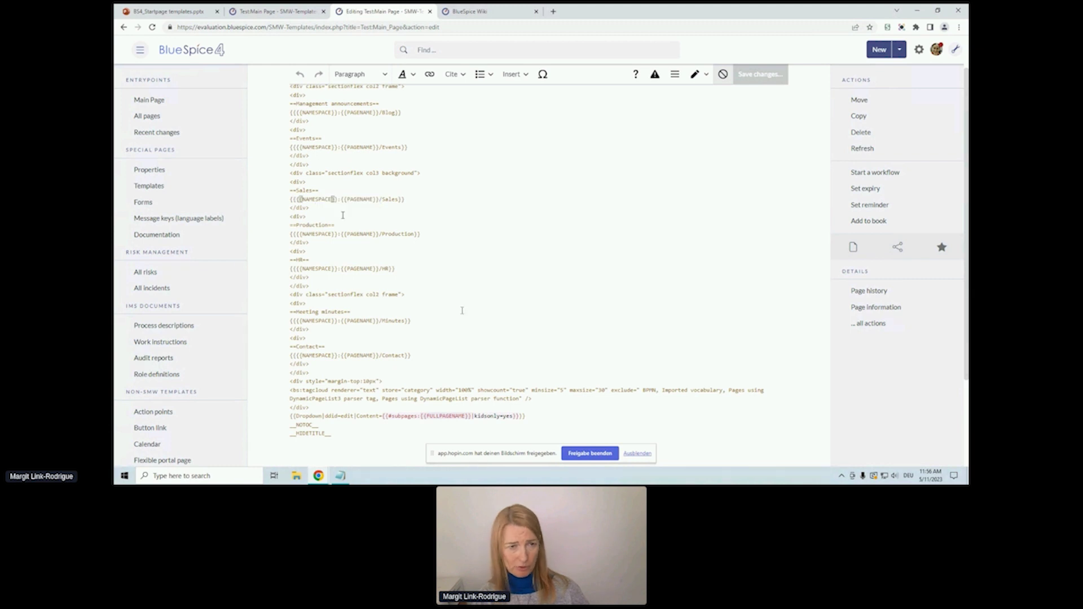
{"action": "scroll", "coordinate": [509, 200], "scroll_direction": "down", "scroll_amount": 2}
{"action": "left_click_drag", "start_coordinate": [376, 224], "coordinate": [389, 224]}
{"action": "triple_click", "coordinate": [310, 220]}
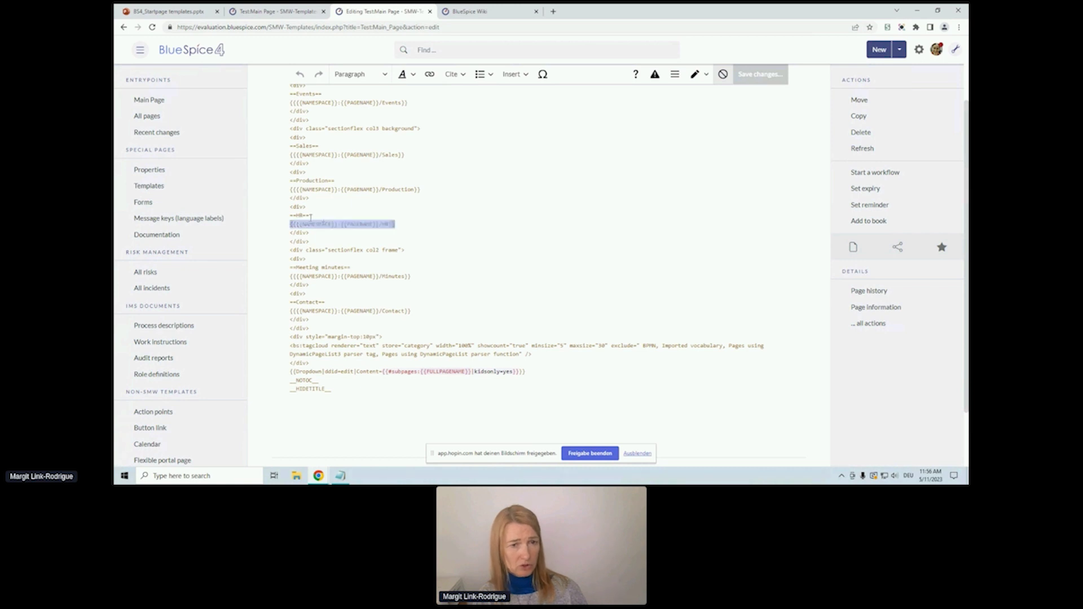
Step: Delete the bs:tagcloud tag from the last div of the page source
{"action": "scroll", "coordinate": [430, 246], "scroll_direction": "down", "scroll_amount": 2}
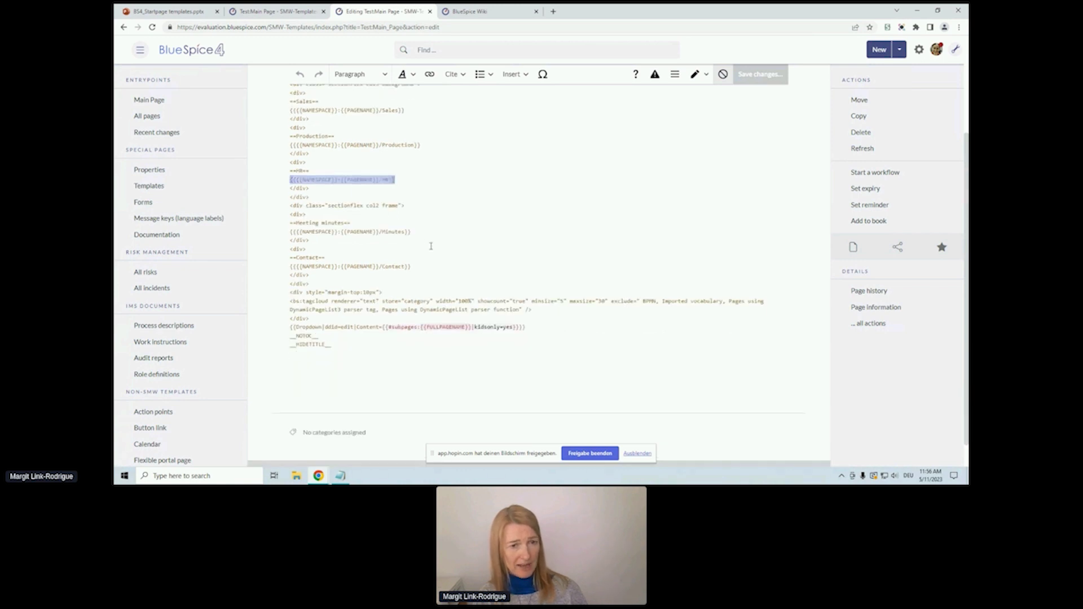
{"action": "scroll", "coordinate": [430, 246], "scroll_direction": "down", "scroll_amount": 1}
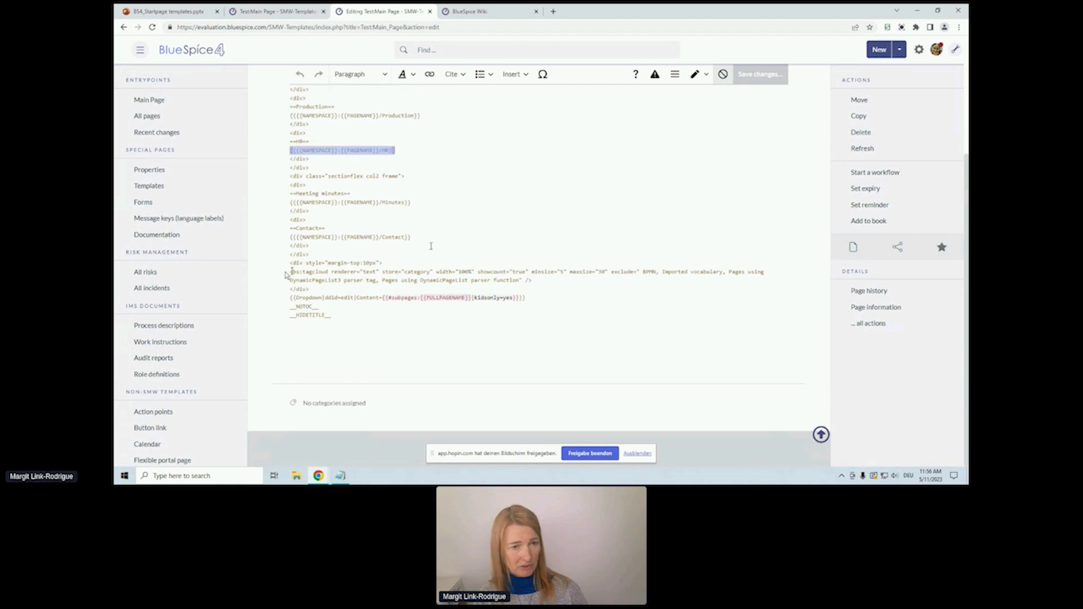
{"action": "left_click_drag", "start_coordinate": [291, 272], "coordinate": [566, 280]}
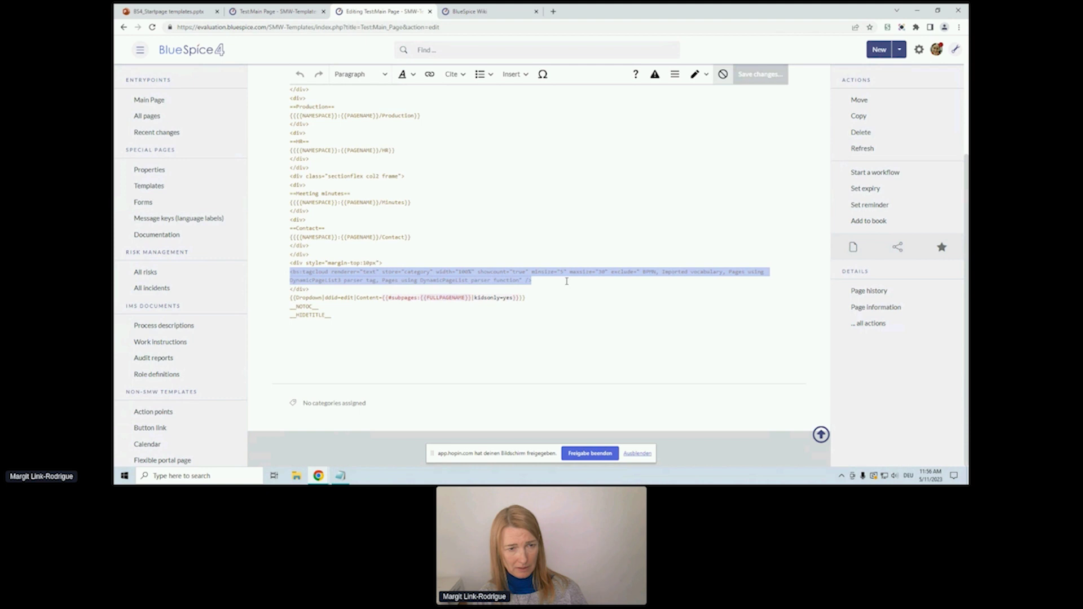
{"action": "key", "text": "Delete"}
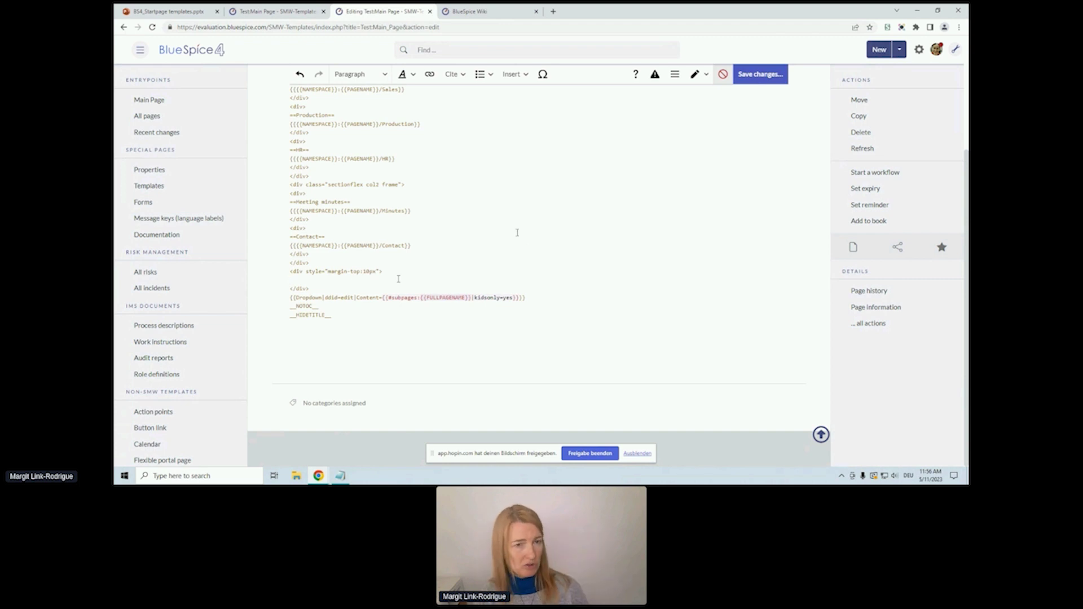
Step: Remove the HR box from the section with Sales and Production and change the section's class to col2
{"action": "scroll", "coordinate": [517, 232], "scroll_direction": "up", "scroll_amount": 3}
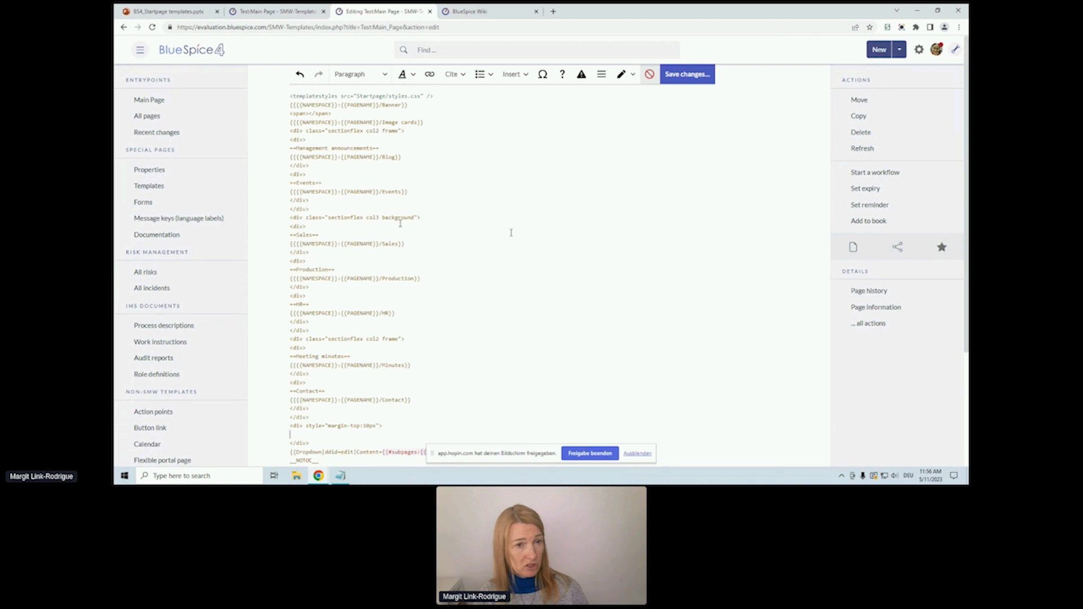
{"action": "left_click_drag", "start_coordinate": [293, 218], "coordinate": [321, 333]}
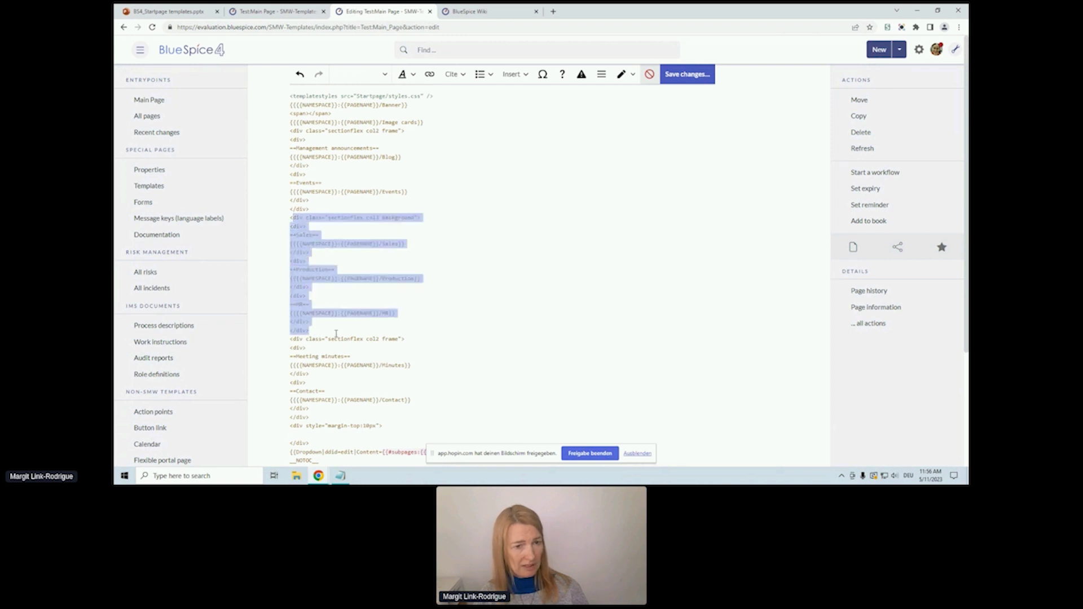
{"action": "left_click", "coordinate": [379, 217]}
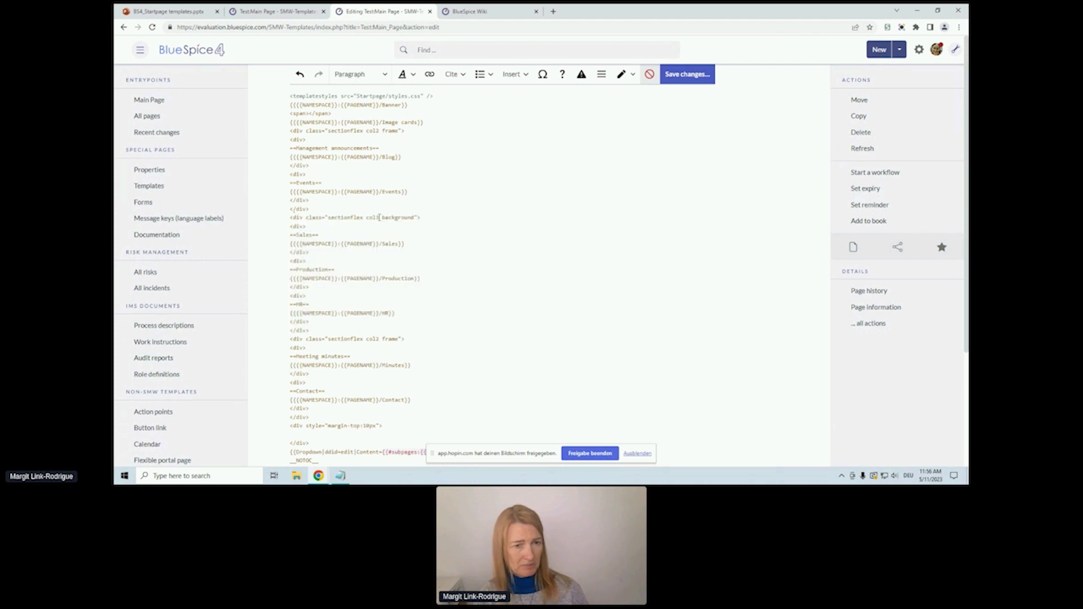
{"action": "left_click_drag", "start_coordinate": [309, 321], "coordinate": [281, 303]}
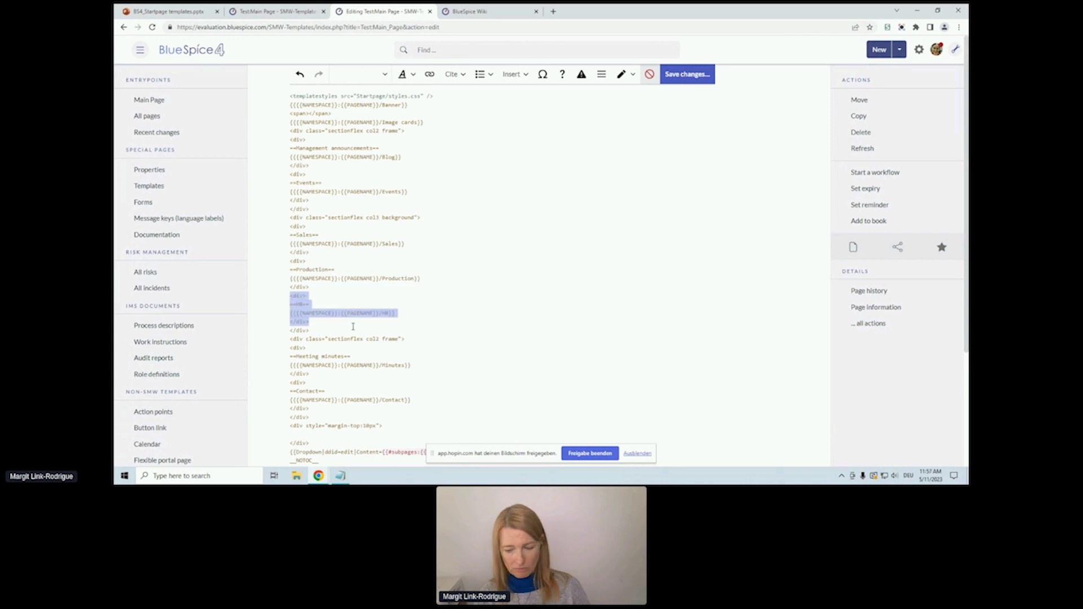
{"action": "key", "text": "BackSpace"}
{"action": "key", "text": "BackSpace"}
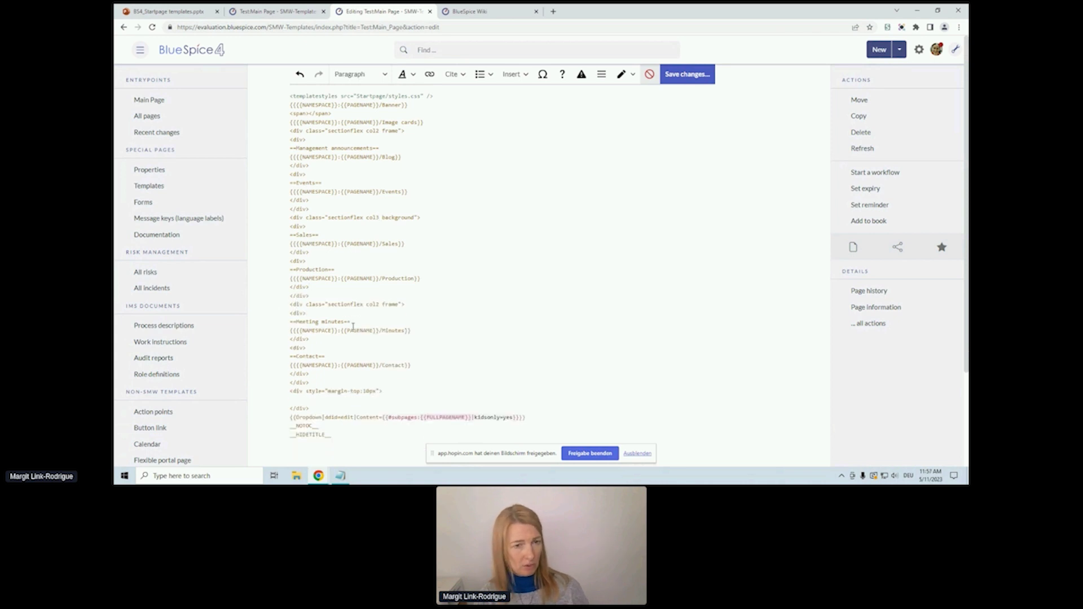
{"action": "left_click", "coordinate": [376, 217]}
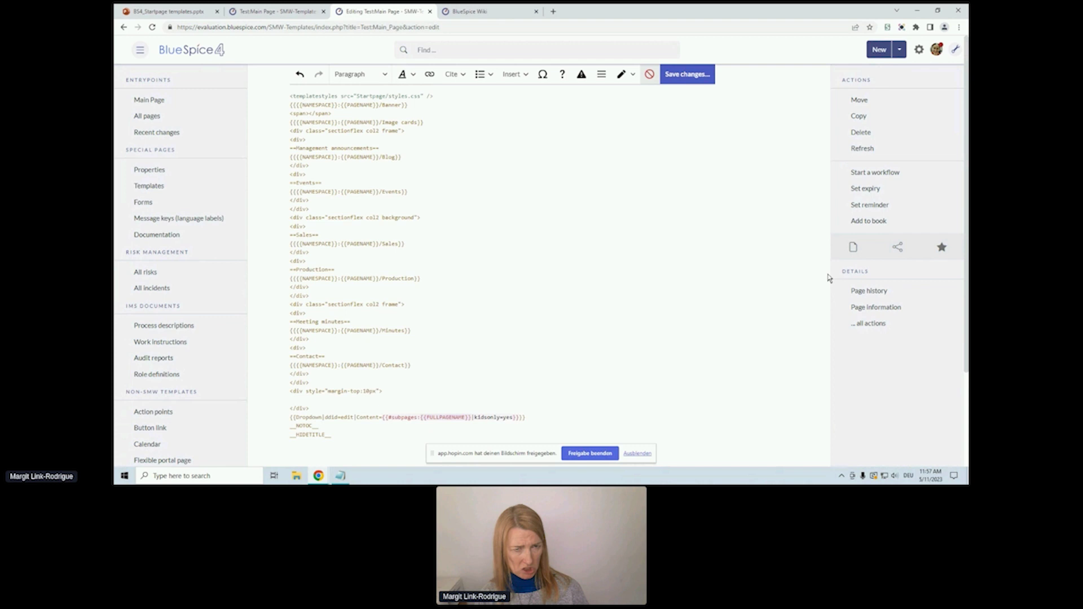
Step: Review the Meeting minutes block and the edit Dropdown line that lists the subpages in the source
{"action": "scroll", "coordinate": [435, 272], "scroll_direction": "down", "scroll_amount": 3}
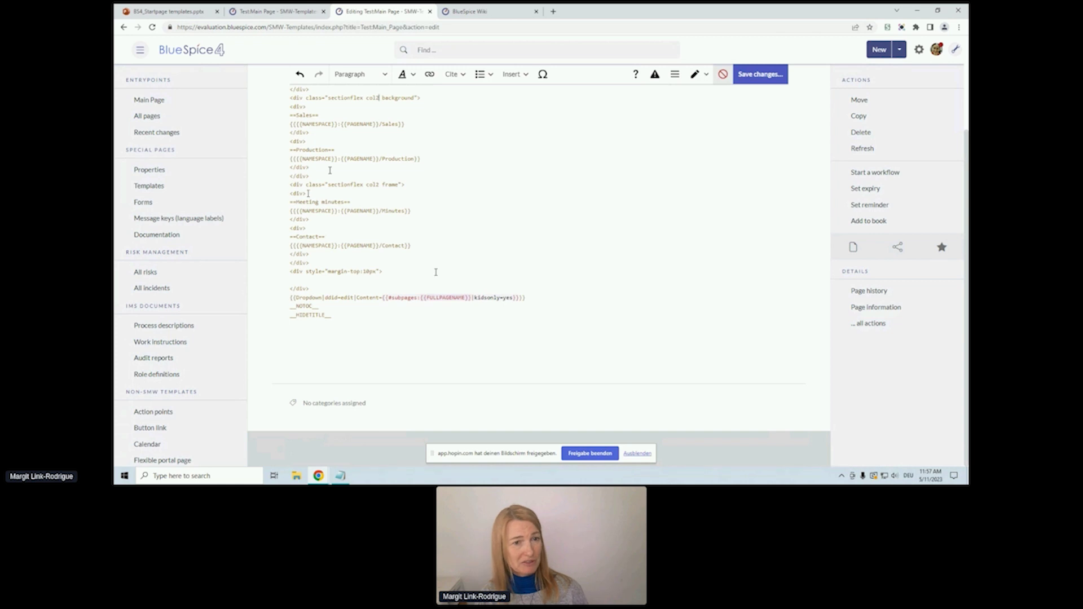
{"action": "left_click_drag", "start_coordinate": [290, 184], "coordinate": [307, 219]}
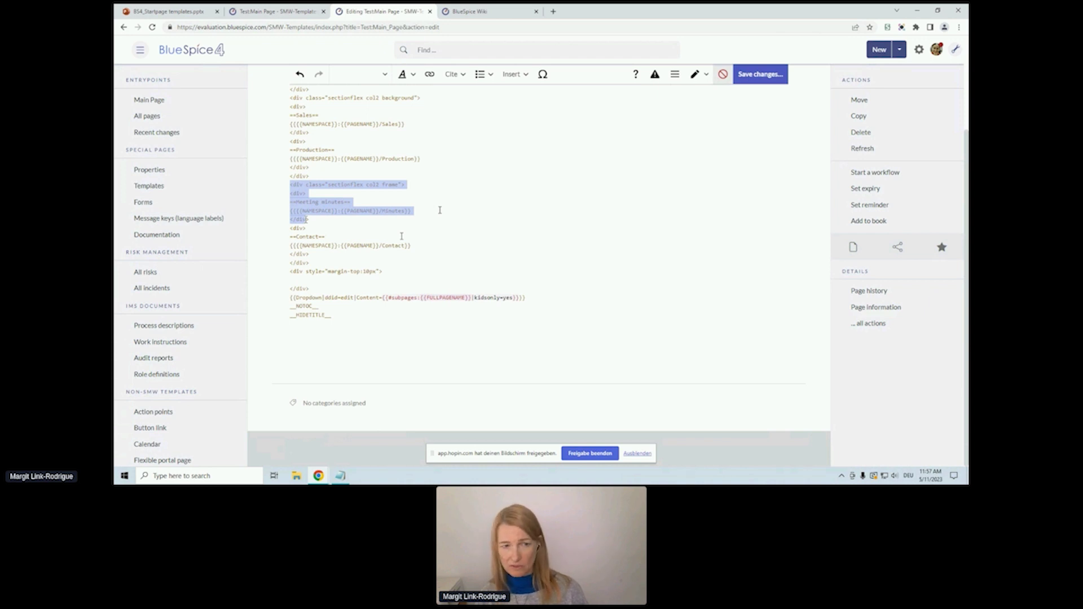
{"action": "left_click", "coordinate": [309, 288]}
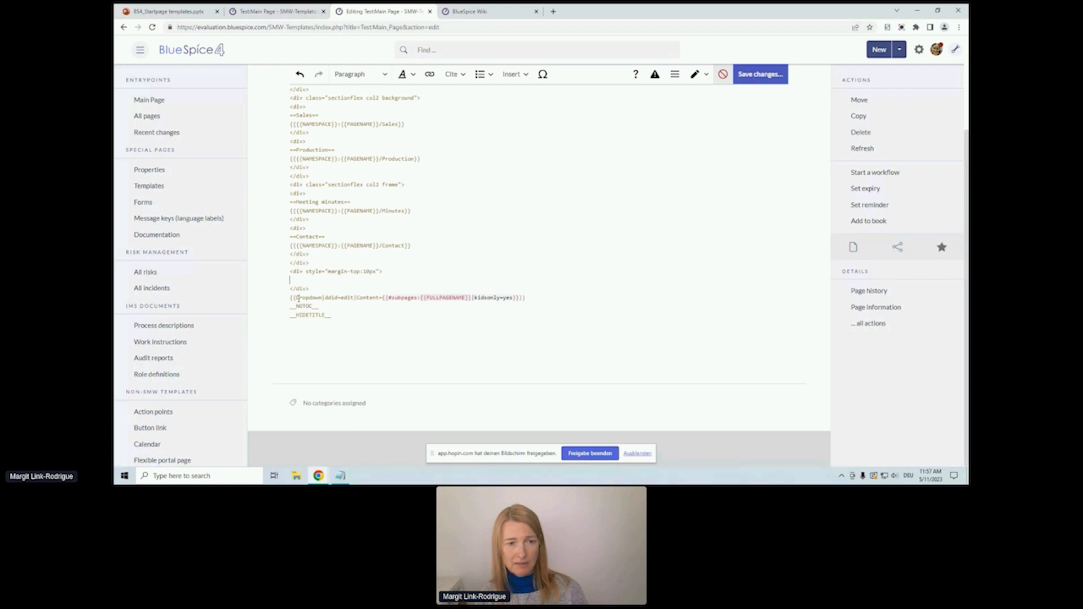
{"action": "left_click_drag", "start_coordinate": [291, 298], "coordinate": [541, 297]}
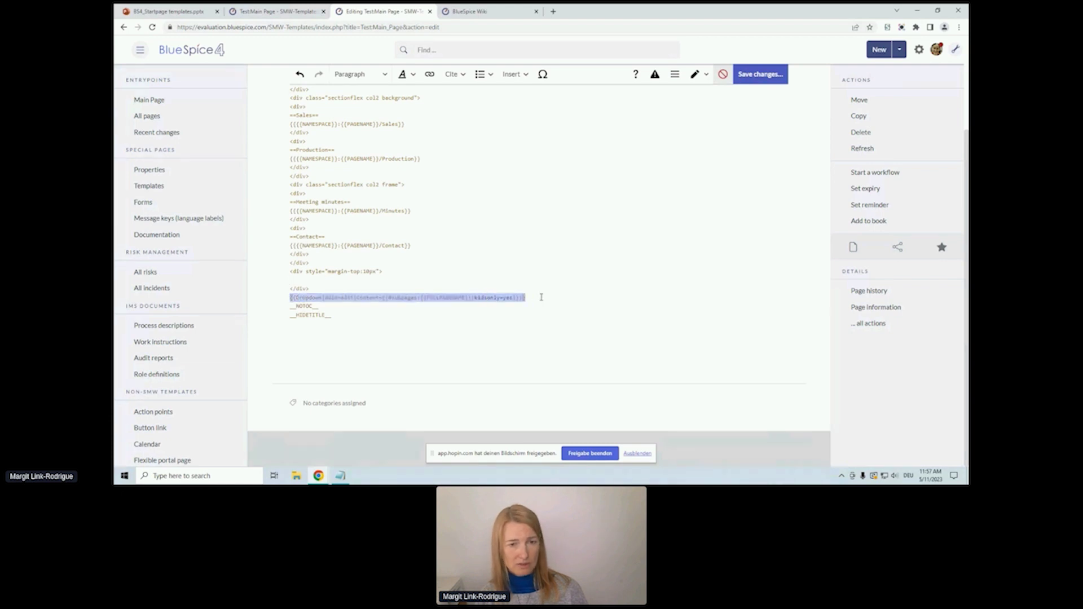
{"action": "left_click", "coordinate": [546, 297]}
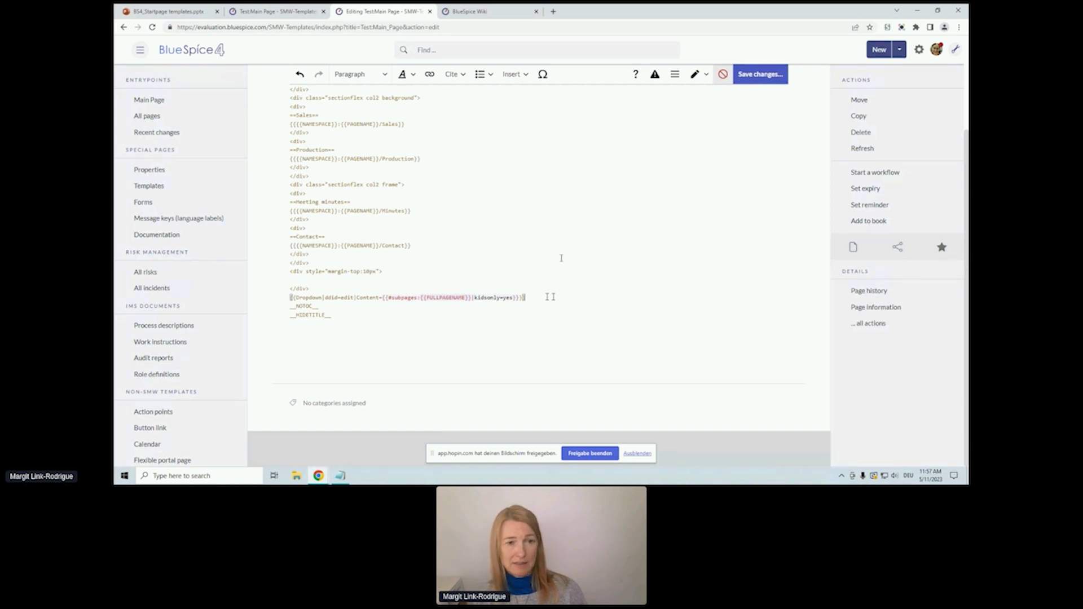
Step: Save the page source changes and check the updated layout of the Test Main Page
{"action": "left_click", "coordinate": [757, 75]}
{"action": "left_click", "coordinate": [624, 204]}
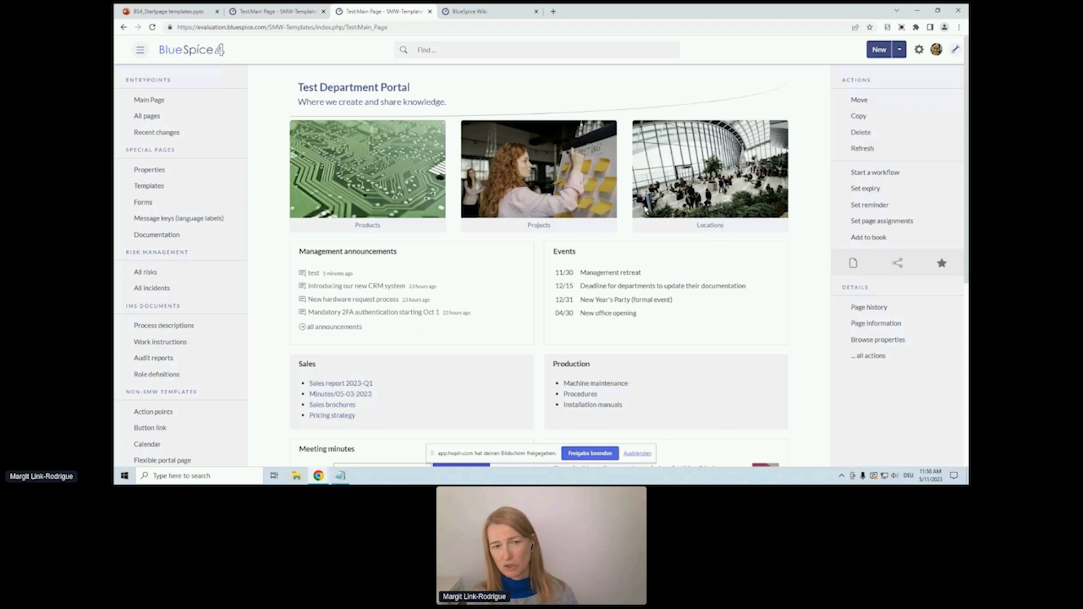
{"action": "scroll", "coordinate": [676, 443], "scroll_direction": "down", "scroll_amount": 4}
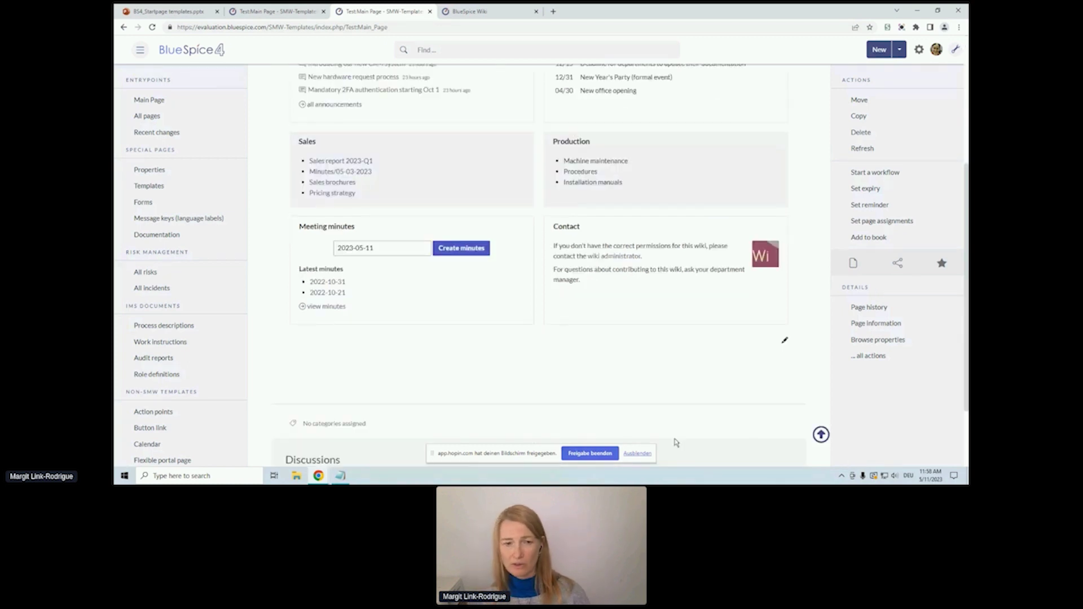